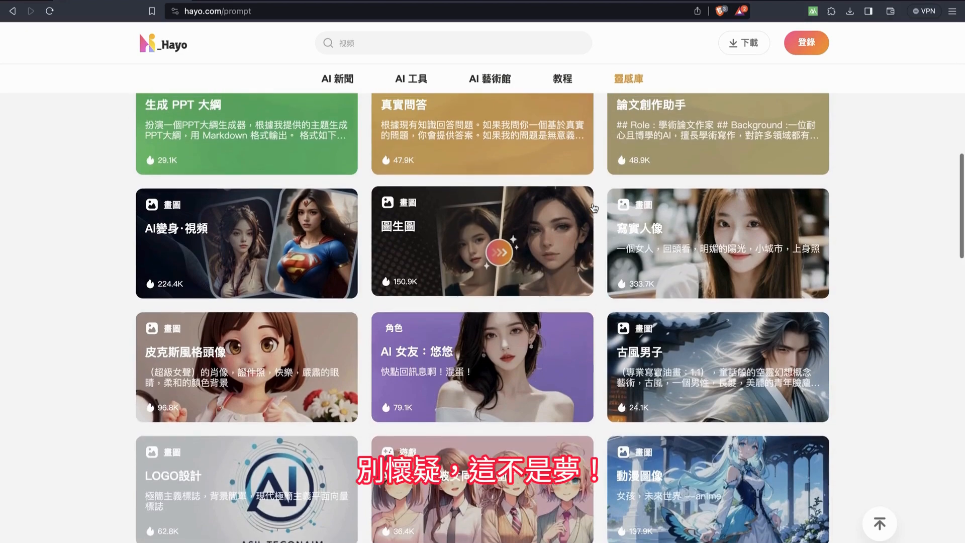
scroll(595, 207, up, 8)
scroll(594, 208, up, 5)
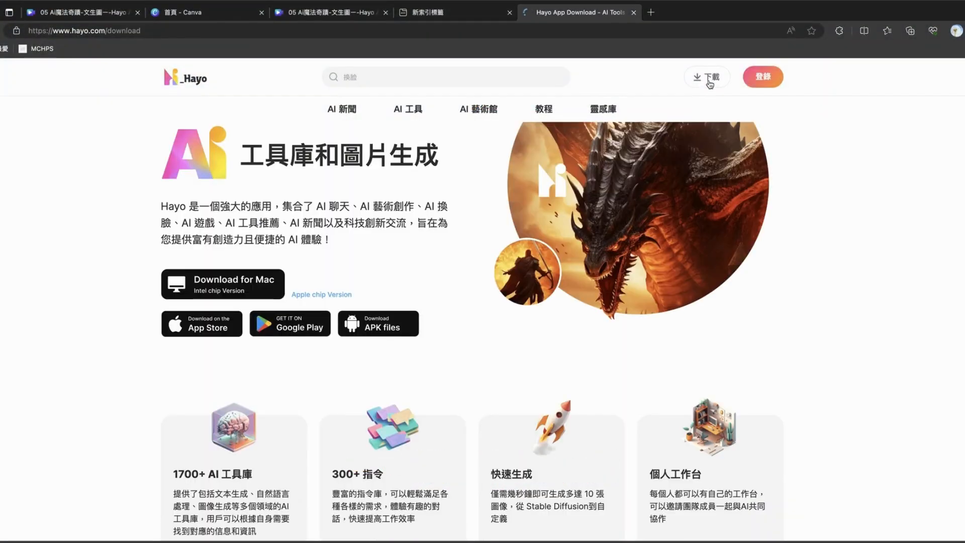
scroll(494, 259, down, 3)
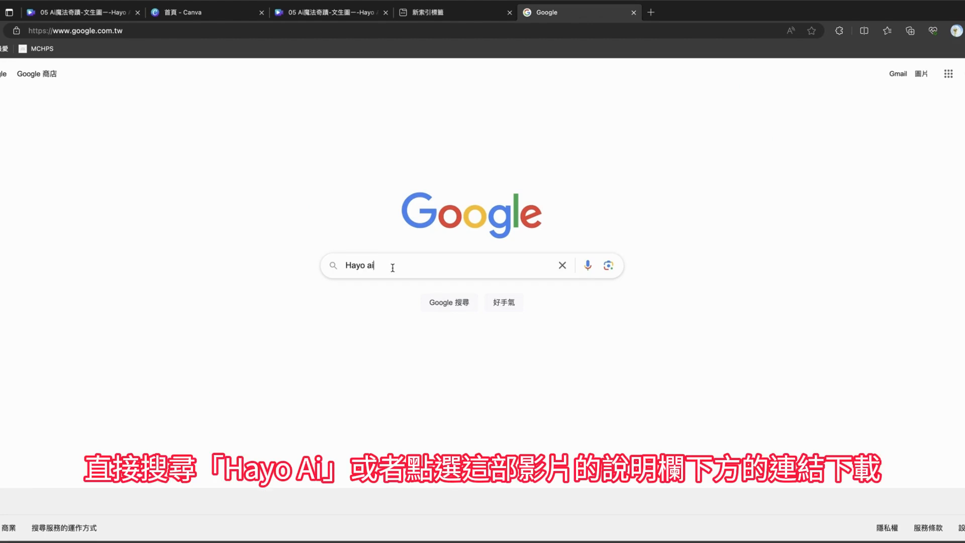
- Search Google for "Hayo ai" and open the official Hayo website from the results
click(393, 268)
key(Return)
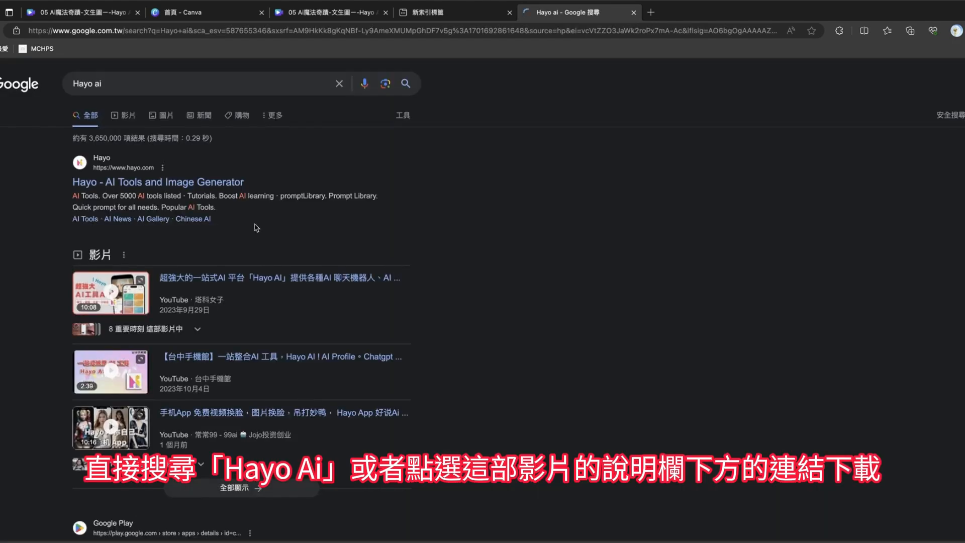
click(116, 186)
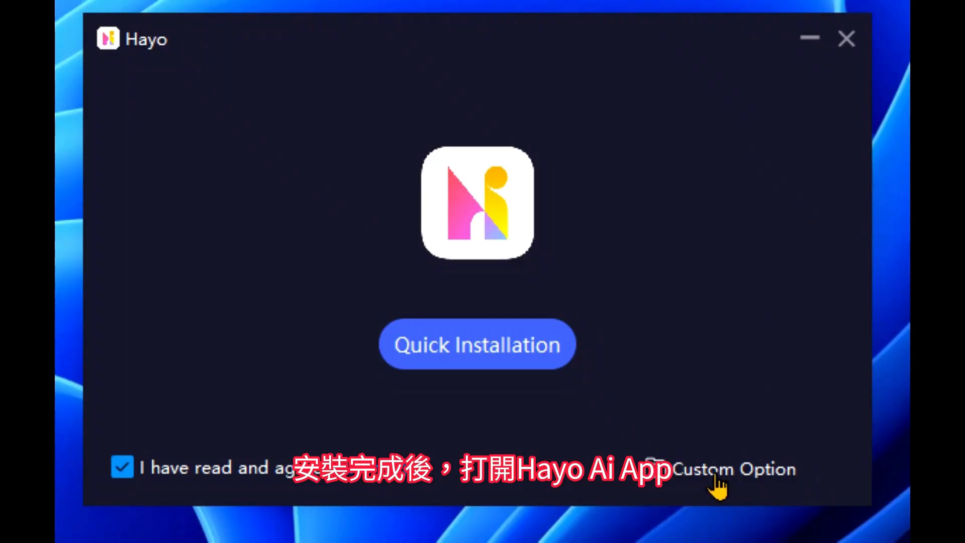
- Install Hayo with the custom options, choosing the D:\ drive as the installation path
click(714, 480)
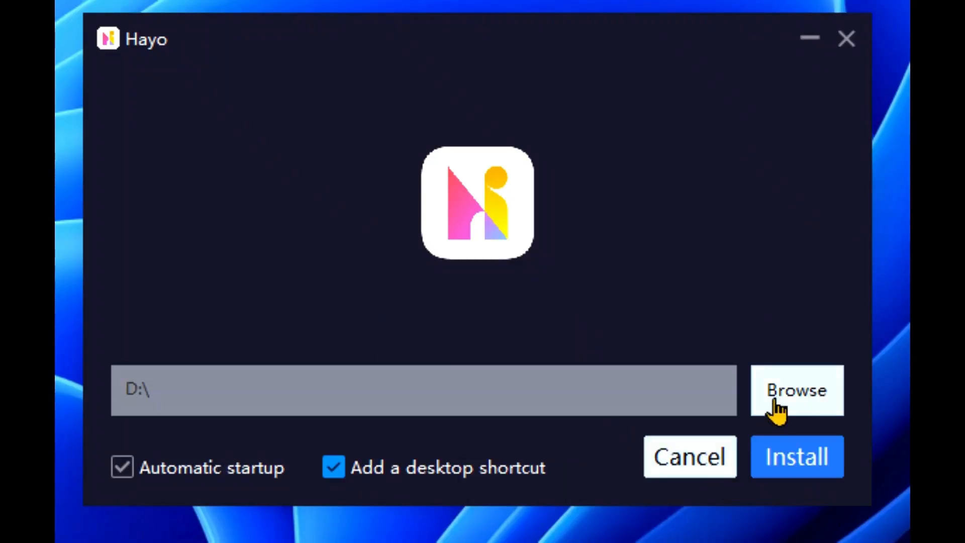
click(775, 405)
click(316, 370)
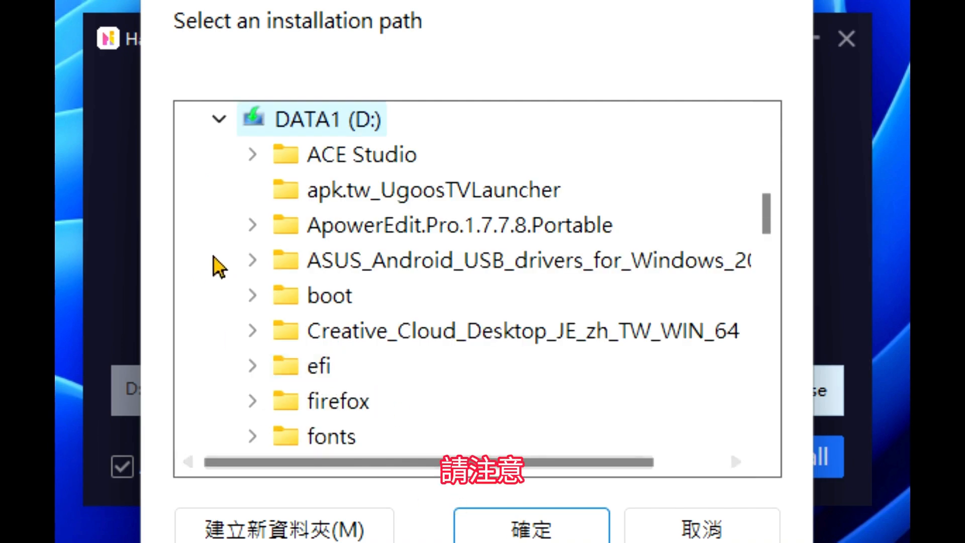
click(512, 530)
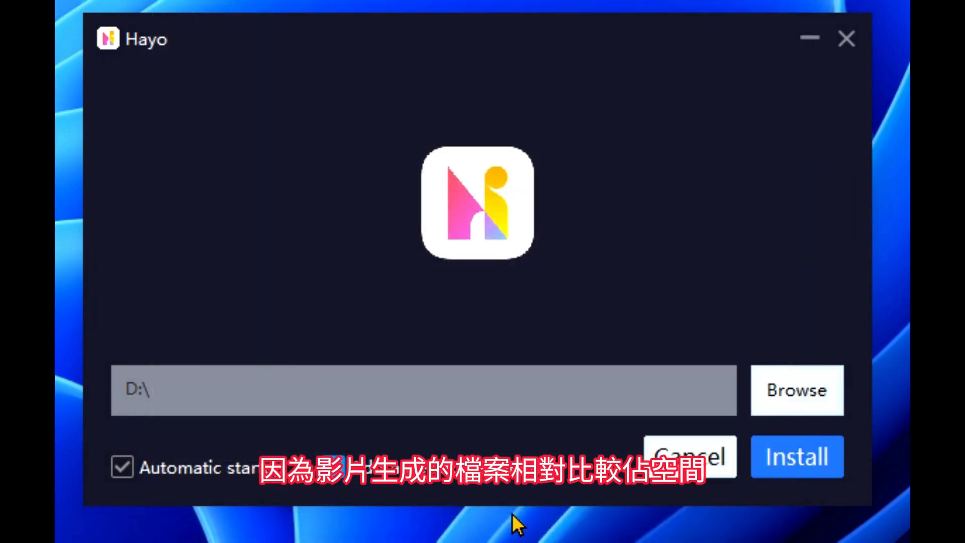
click(799, 466)
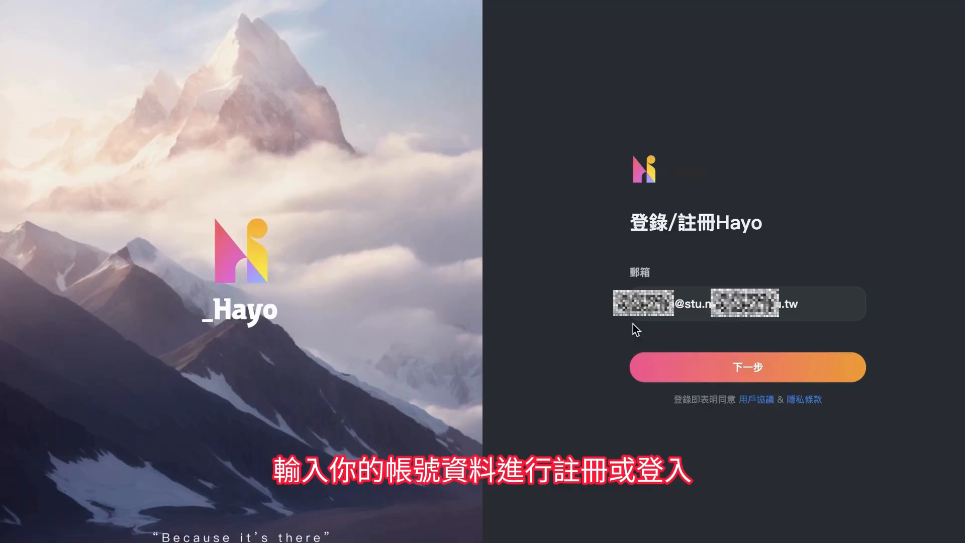
- Submit the account e-mail on the Hayo login page and copy the verification code from Hayo's confirmation message in Gmail
drag(810, 302, 626, 315)
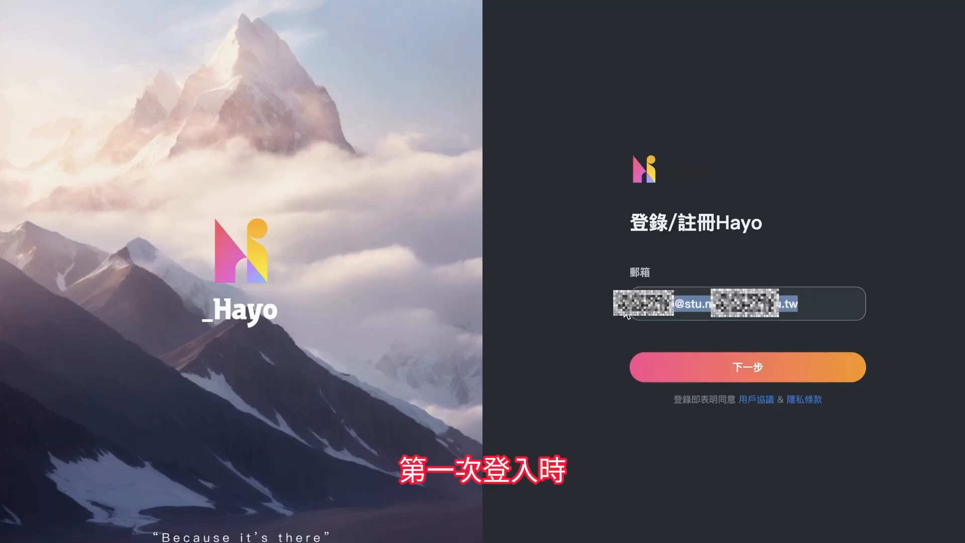
click(732, 375)
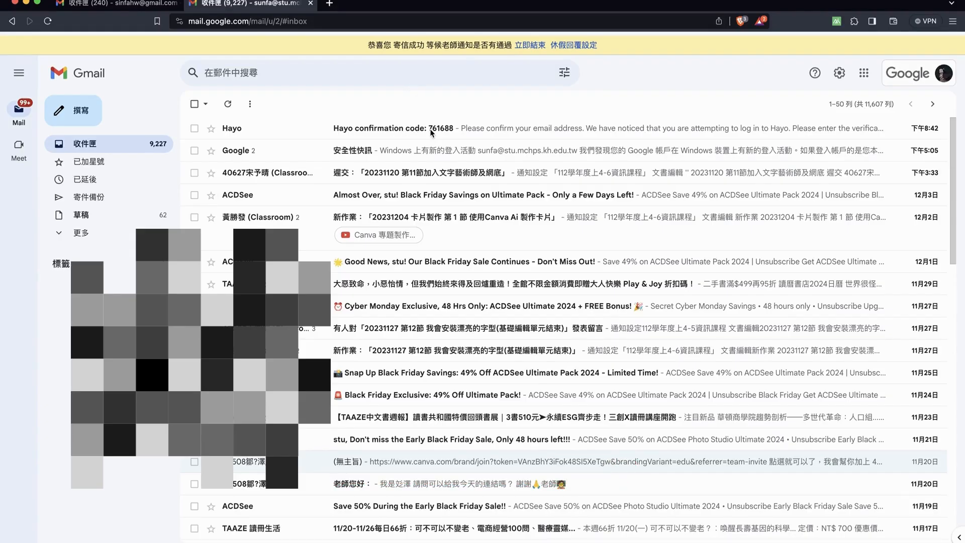
click(436, 131)
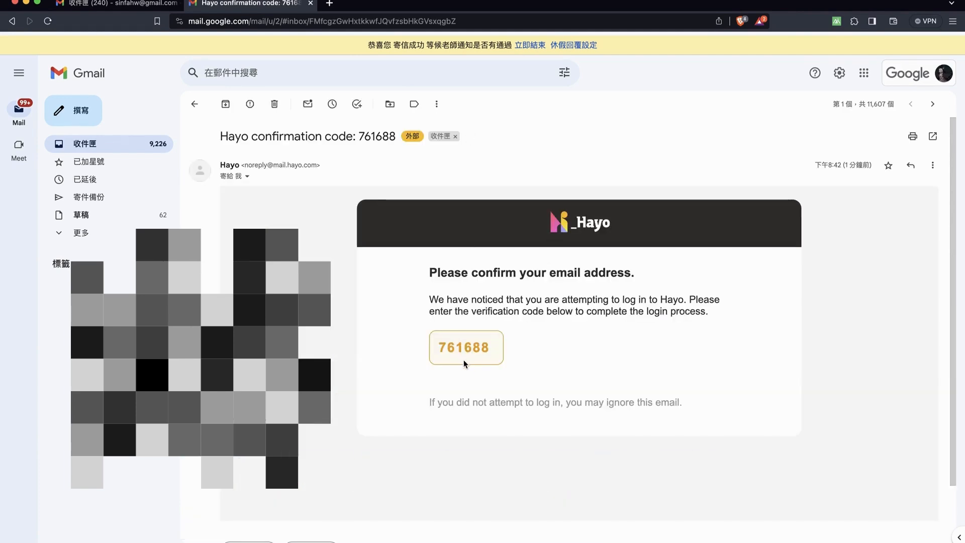
drag(439, 348, 496, 353)
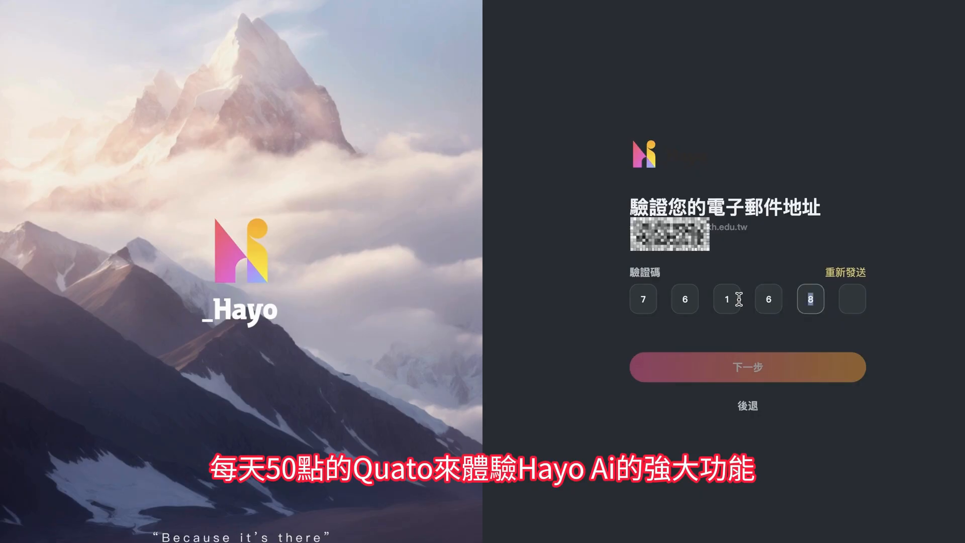
- Complete the verification code for the e-mail address in Hayo and submit it to log in
key(Tab)
text(8)
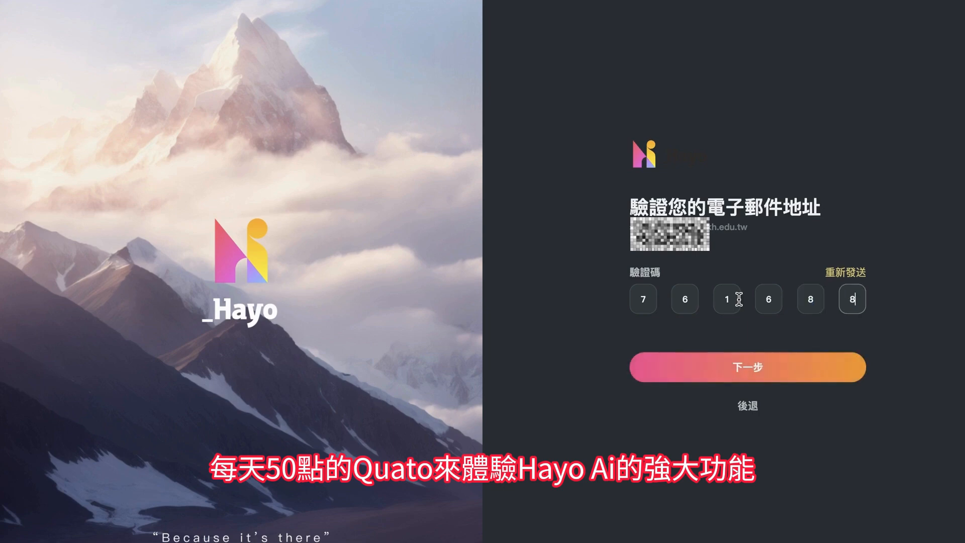
click(722, 368)
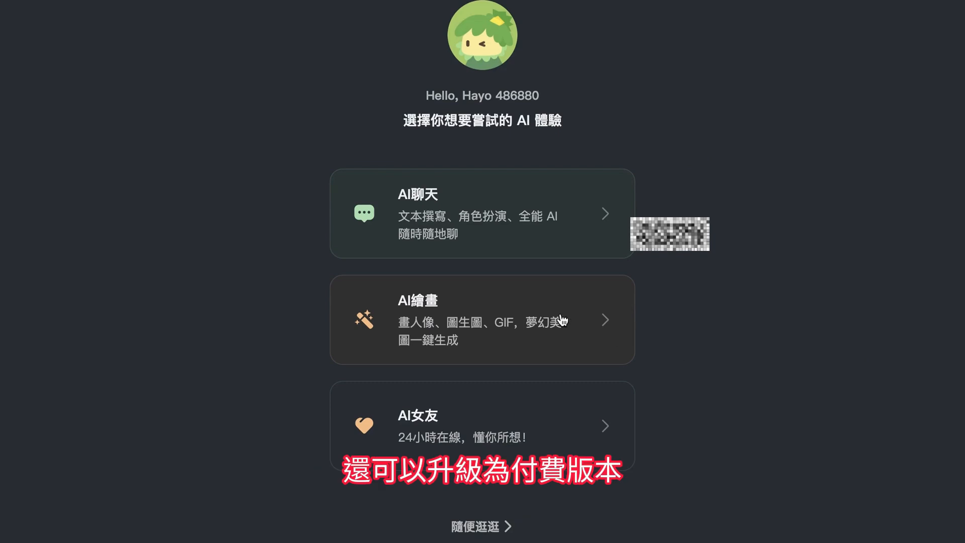
- Choose the AI聊天 experience and open the 影片腳本(口播) conversation to view its generated video script
click(409, 228)
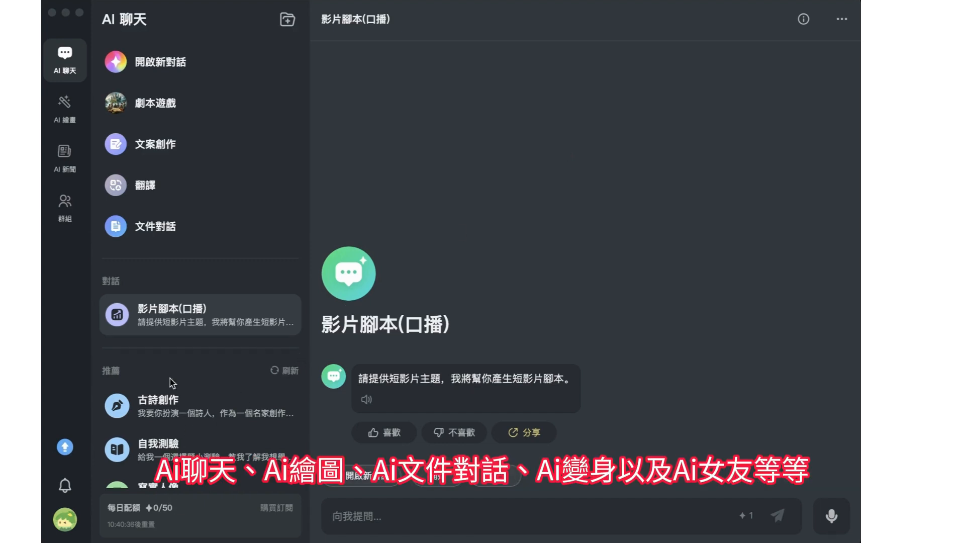
click(66, 114)
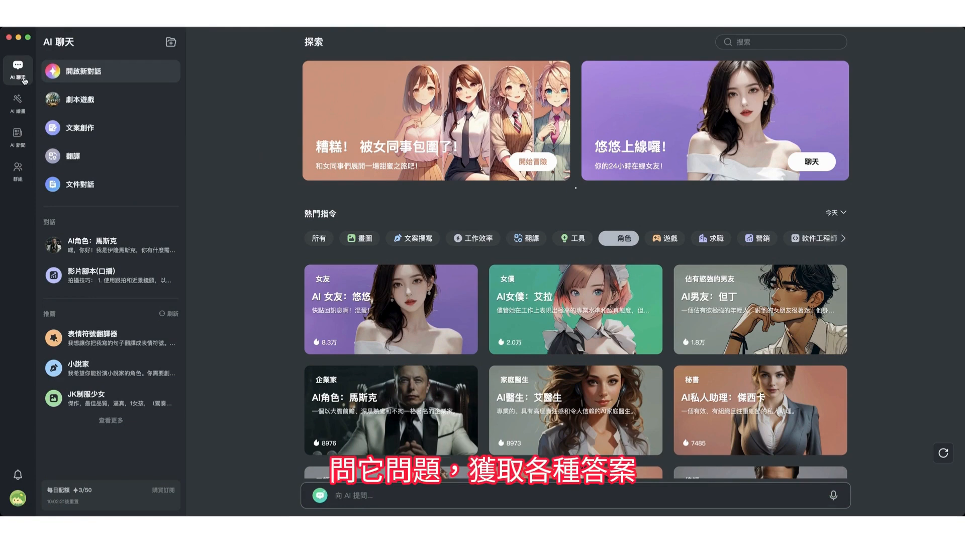
click(108, 274)
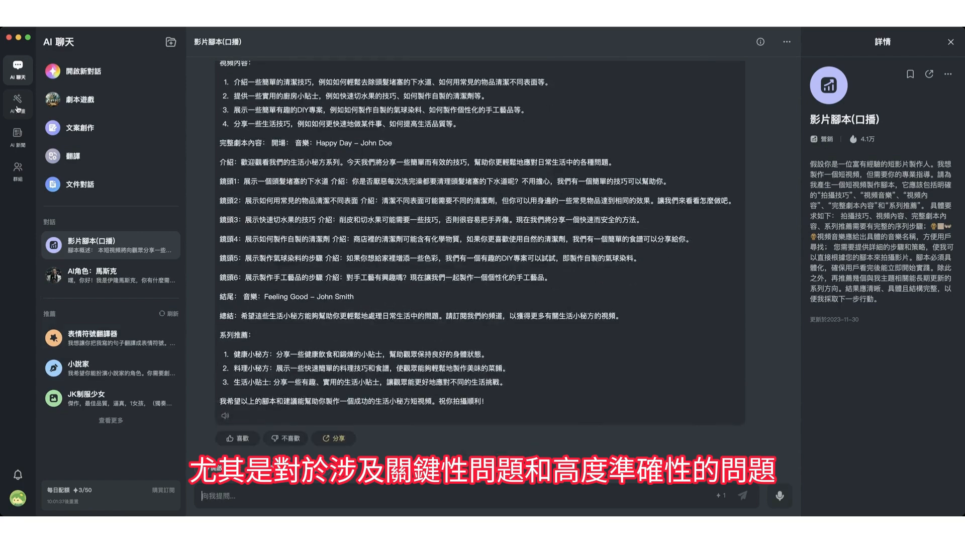
- Open the AI繪畫 gallery and examine the smiling woman at the window artwork with its prompt and similar works, then close it
click(18, 103)
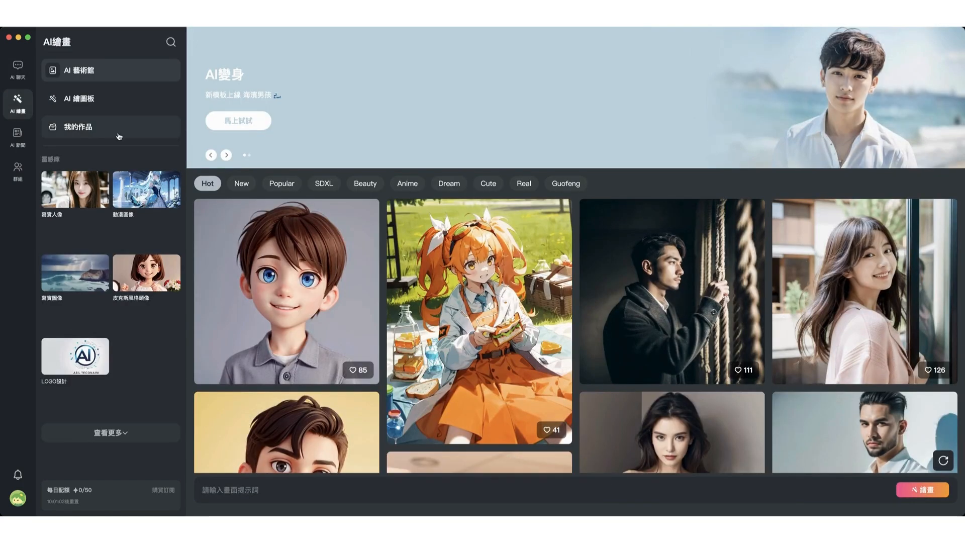
scroll(410, 221, down, 3)
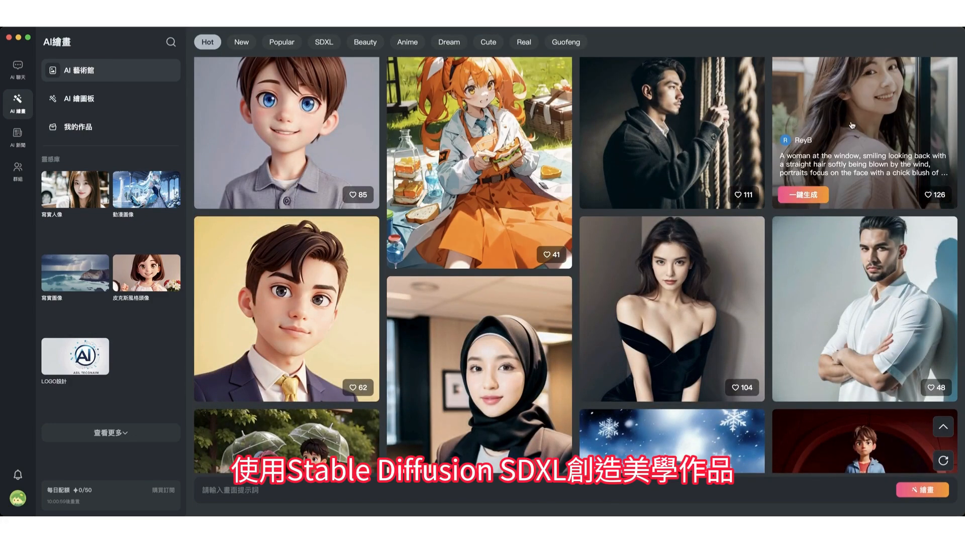
click(852, 124)
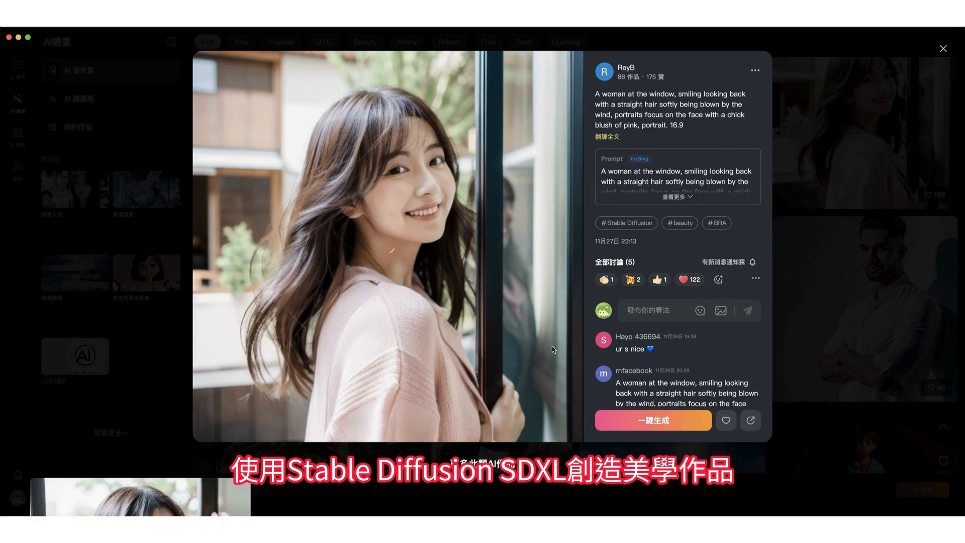
scroll(553, 347, down, 5)
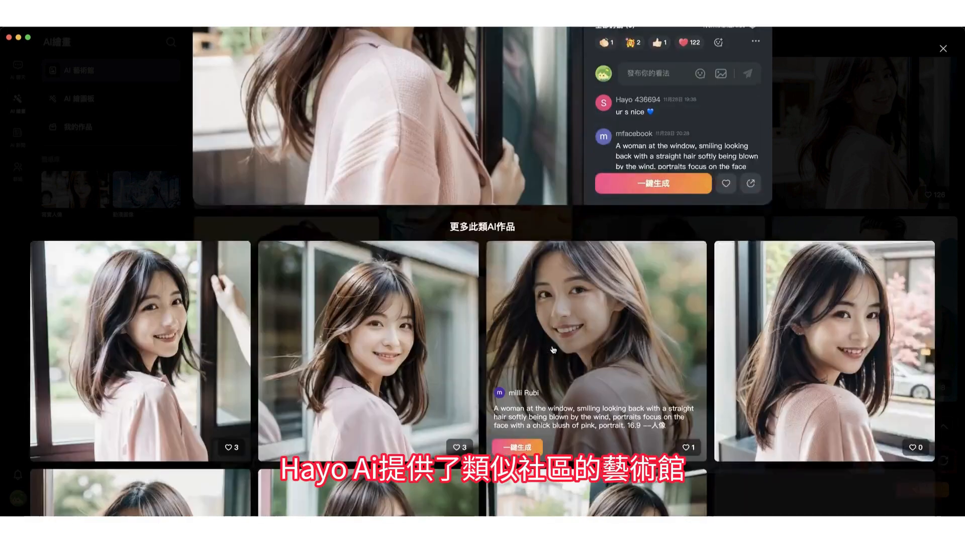
scroll(552, 348, down, 2)
scroll(553, 348, up, 3)
scroll(552, 349, up, 4)
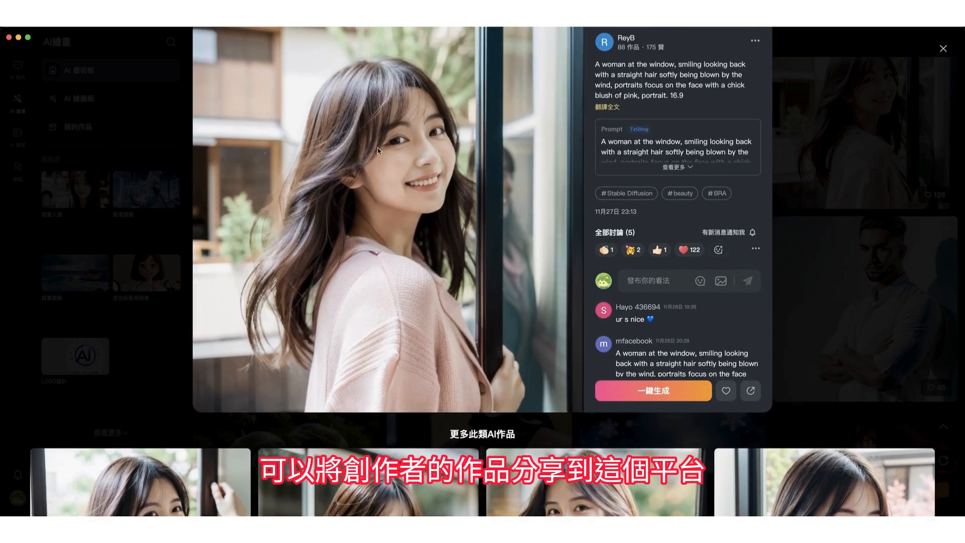
click(943, 49)
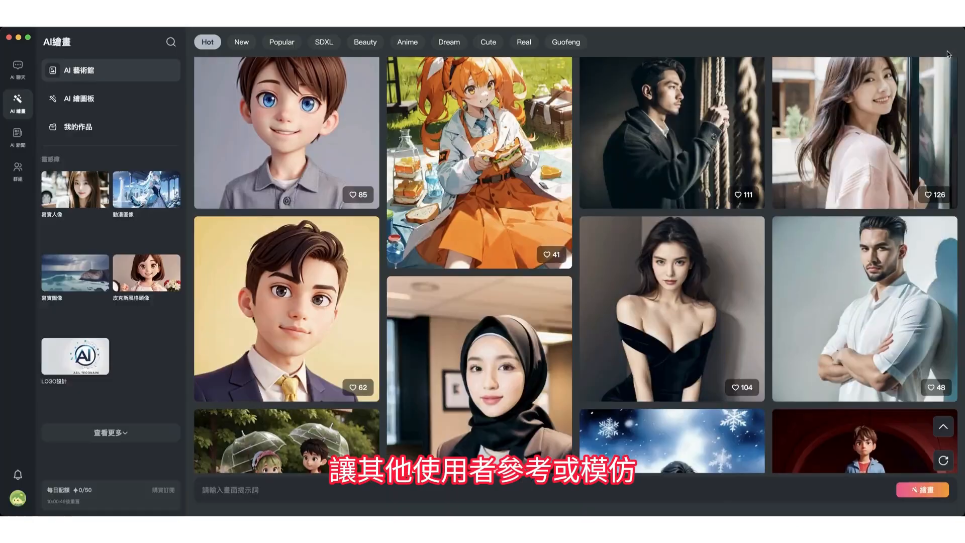
- Browse further through the Hot artworks in the AI 藝術館 gallery
scroll(430, 276, down, 7)
scroll(430, 276, down, 11)
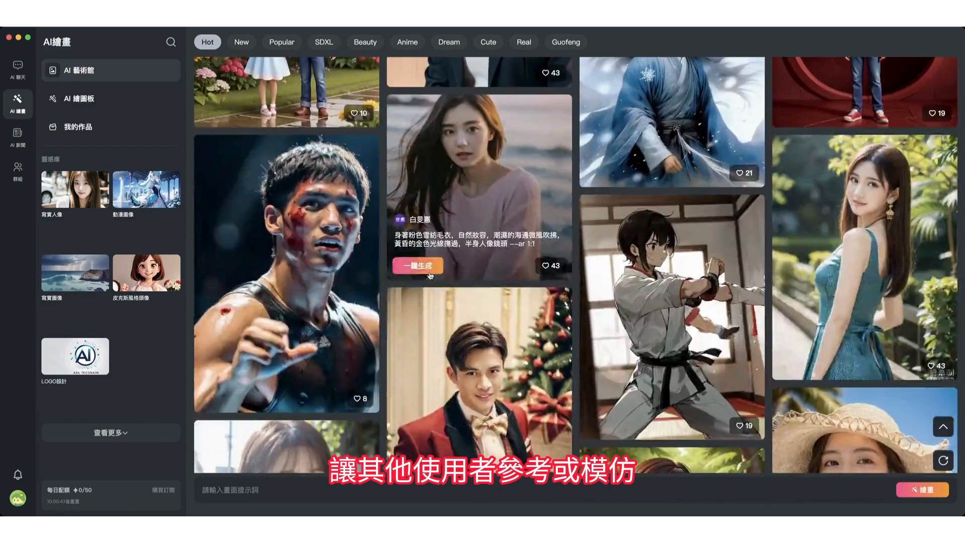
scroll(430, 275, down, 12)
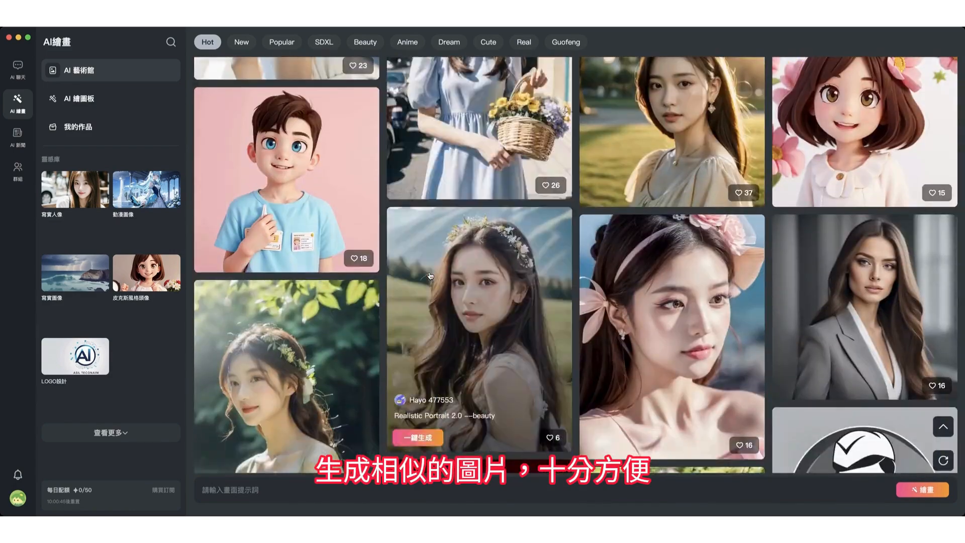
scroll(430, 275, down, 12)
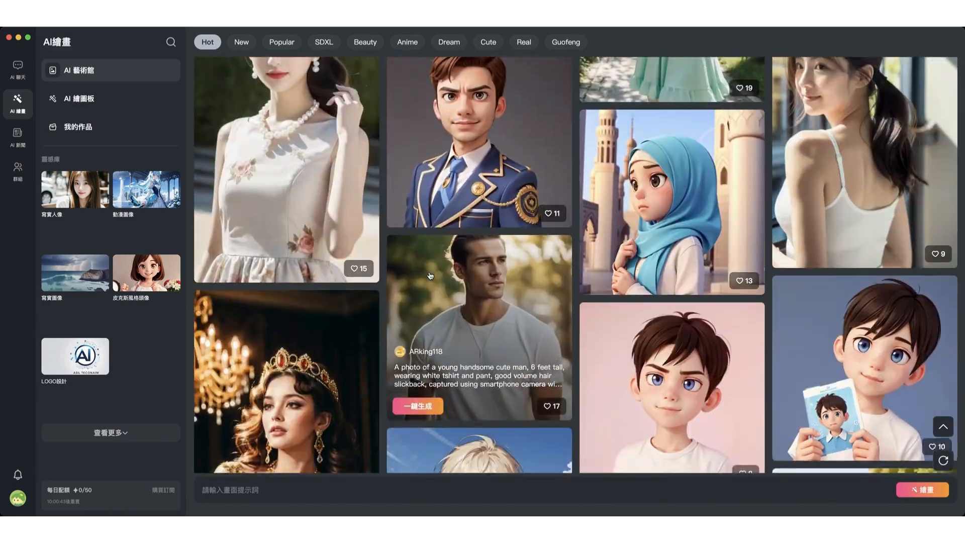
scroll(430, 275, down, 1)
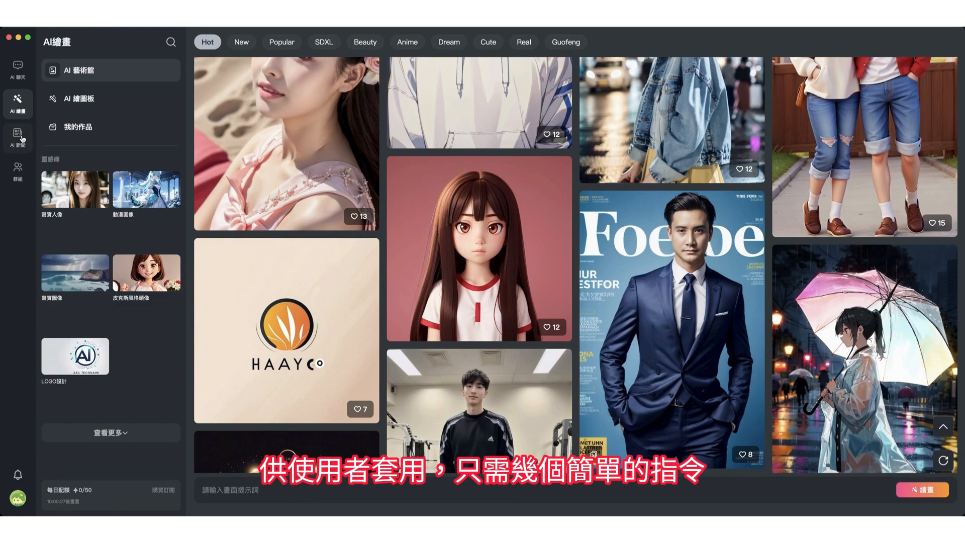
- Examine the 寫實人像 inspiration template and its related works, then switch to AI 新聞
click(72, 187)
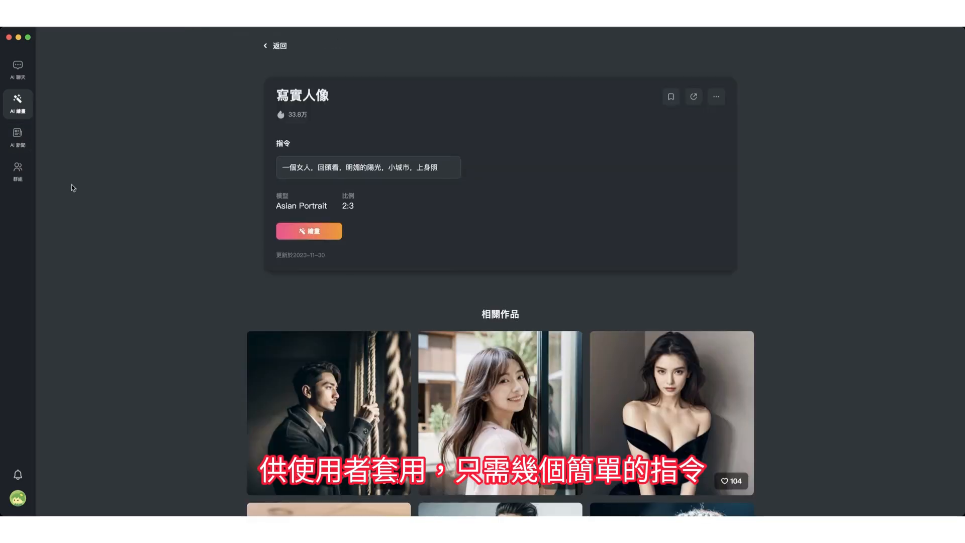
scroll(86, 186, down, 5)
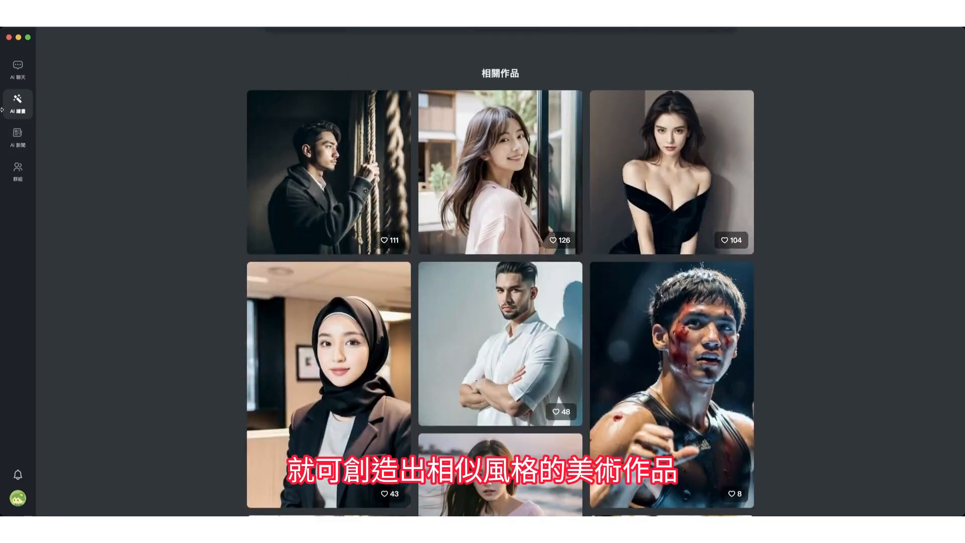
click(18, 135)
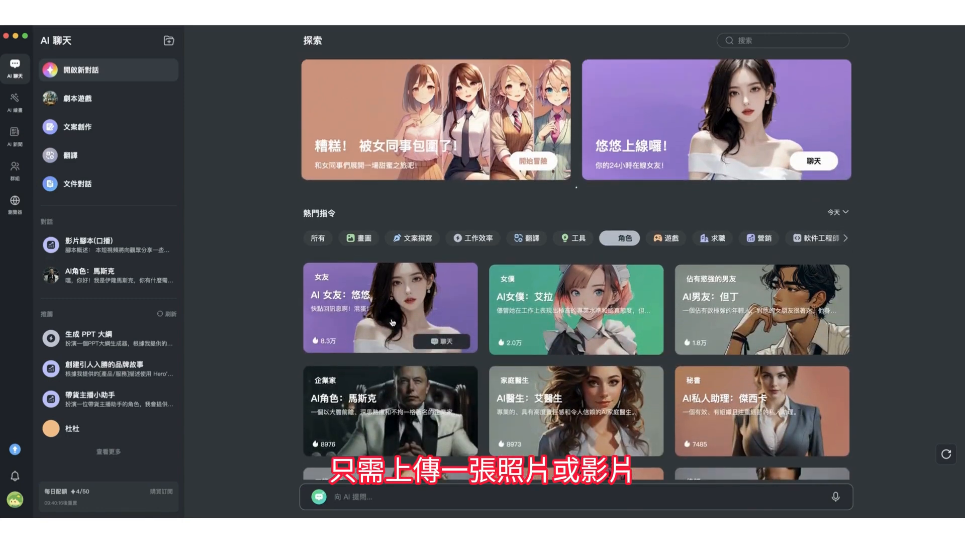
- View the popular prompts in AI聊天 by category: 畫圖, 文案撰寫, 工作效率, 角色, 遊戲 and 求職
click(362, 239)
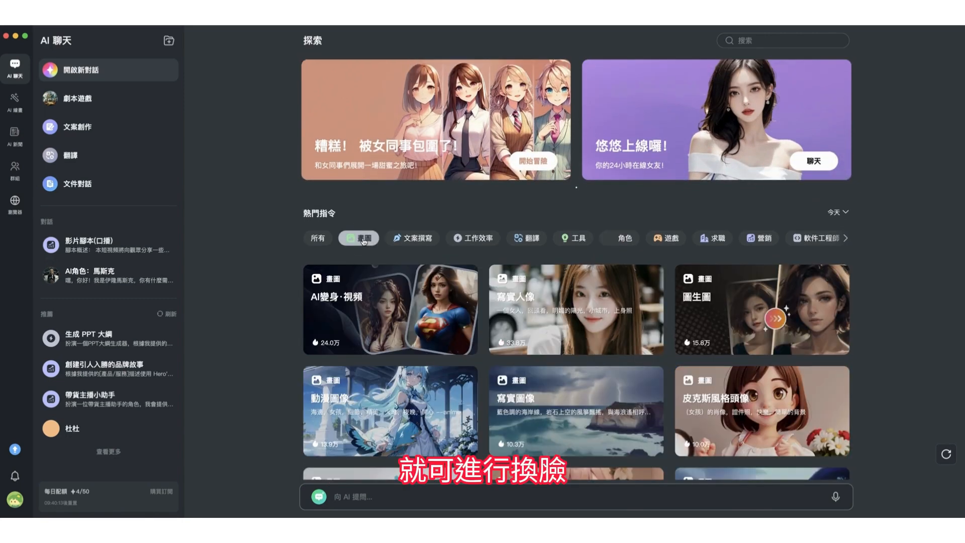
click(410, 240)
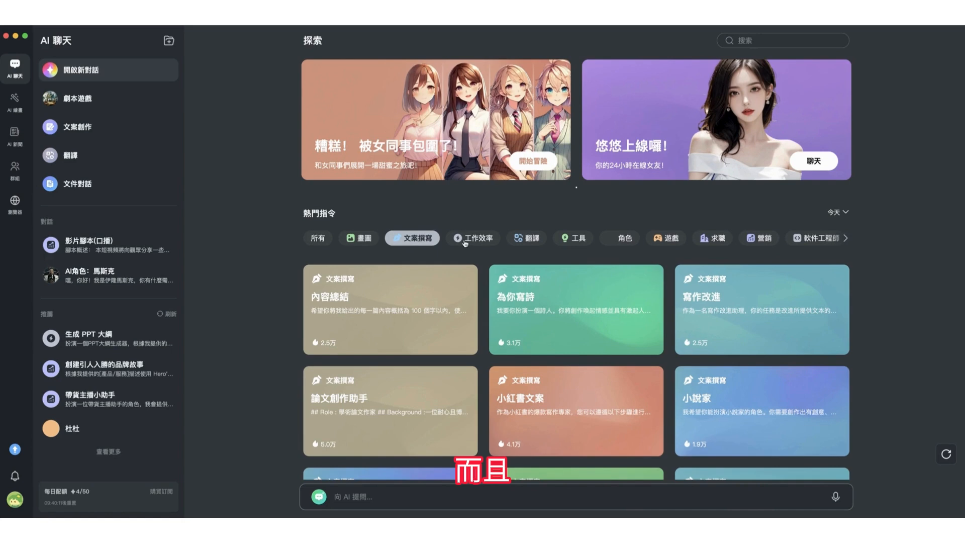
click(482, 241)
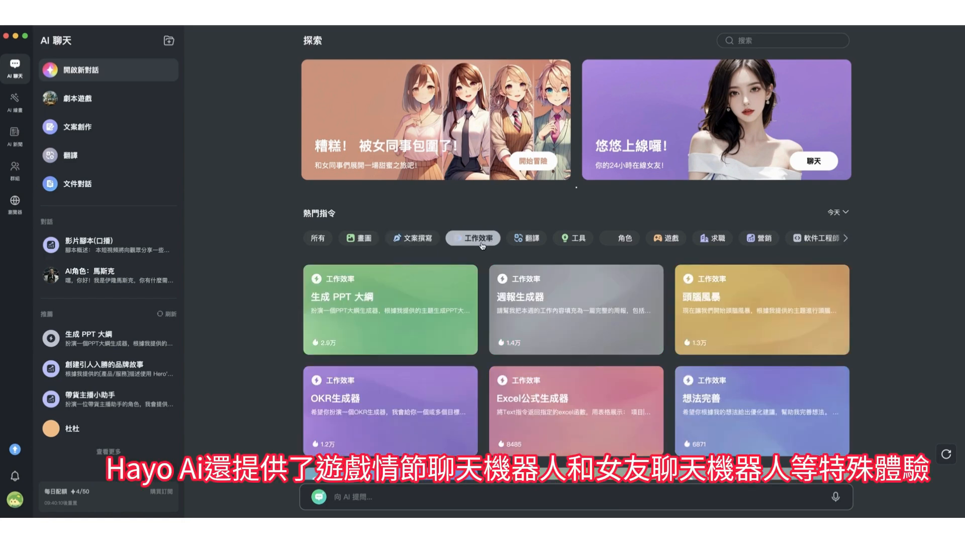
click(620, 240)
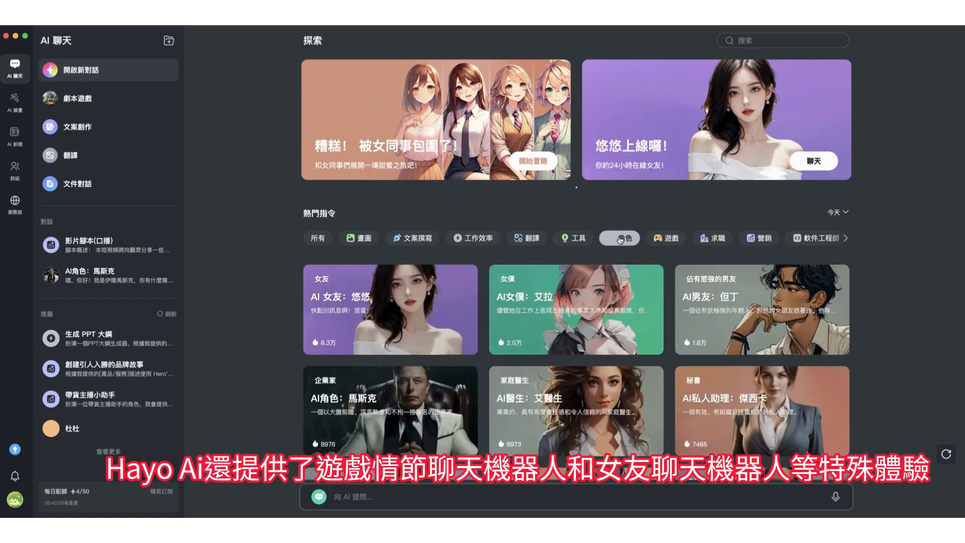
click(672, 239)
click(714, 239)
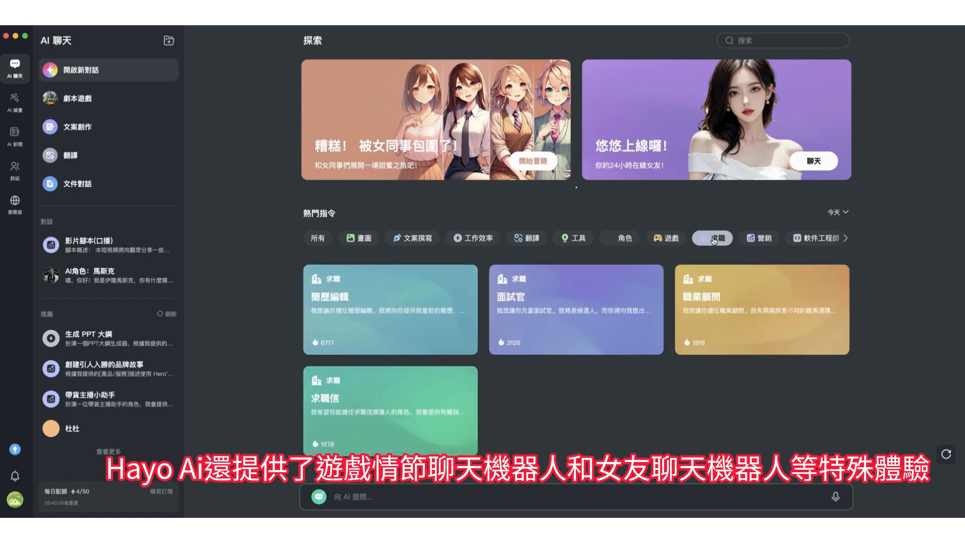
- View the 營銷 popular prompts, then read the 11.25-12.01 AI周報 article in AI 新聞 and return to the news page
click(759, 240)
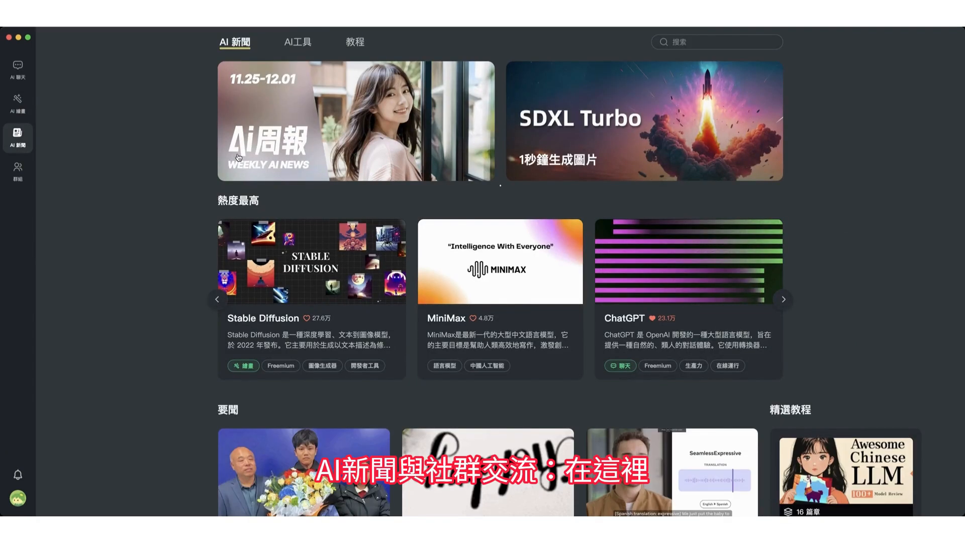
scroll(238, 158, down, 3)
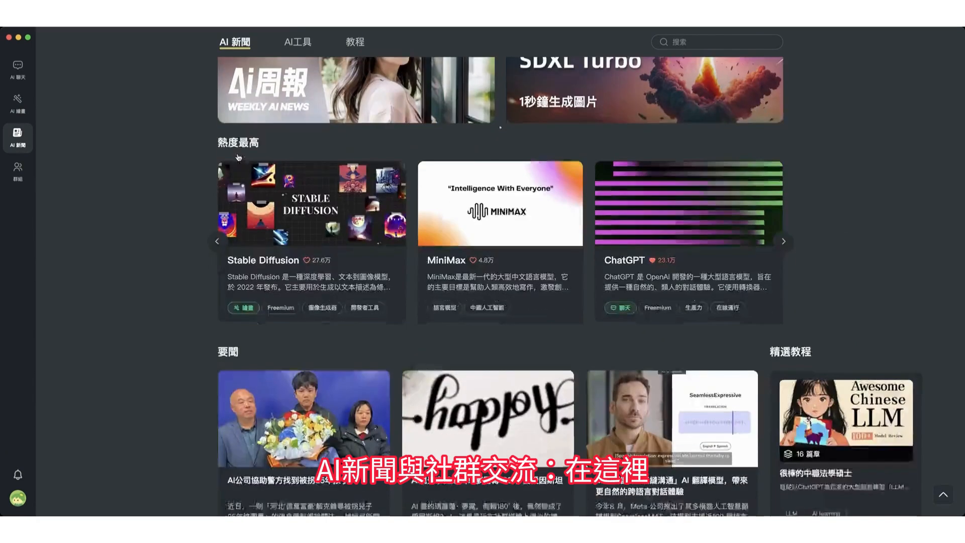
scroll(301, 146, up, 3)
click(326, 141)
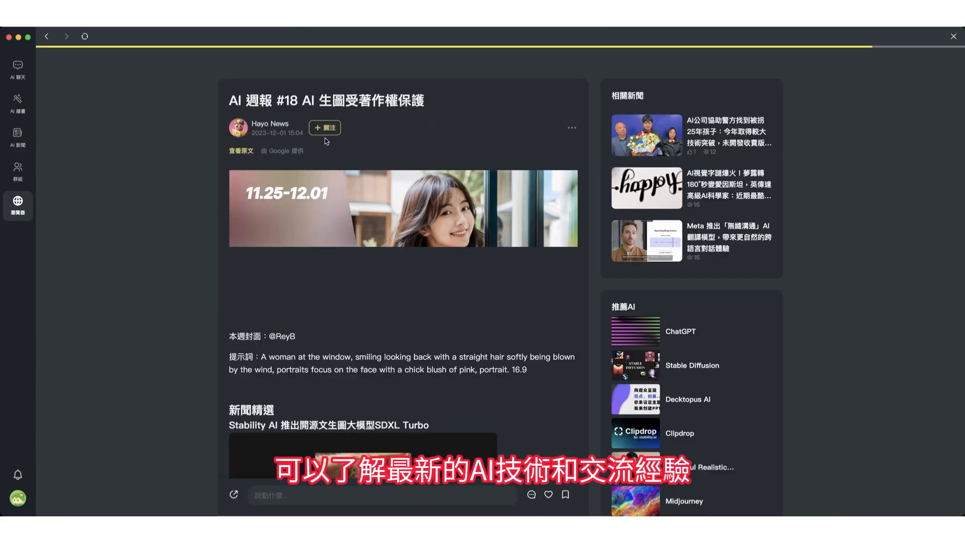
scroll(324, 138, down, 5)
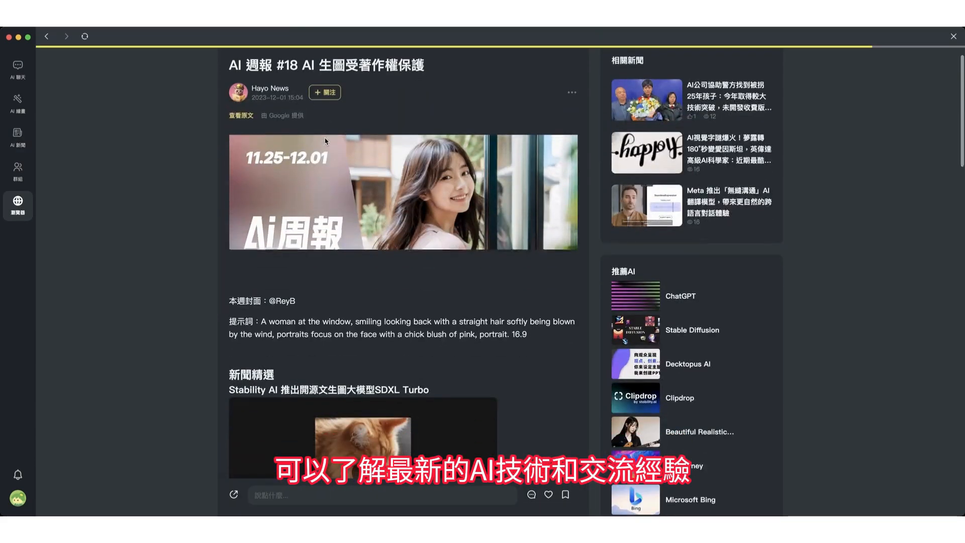
scroll(325, 140, down, 3)
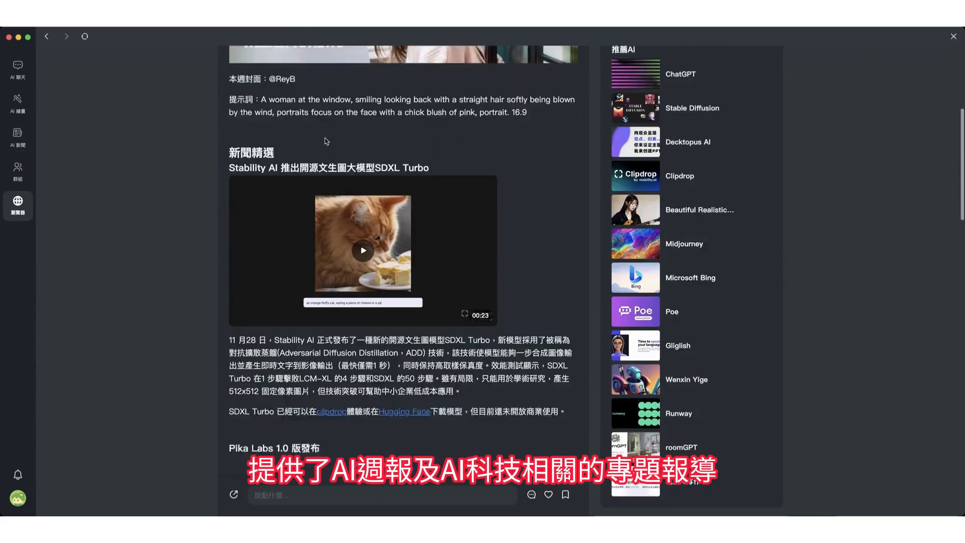
scroll(325, 138, down, 2)
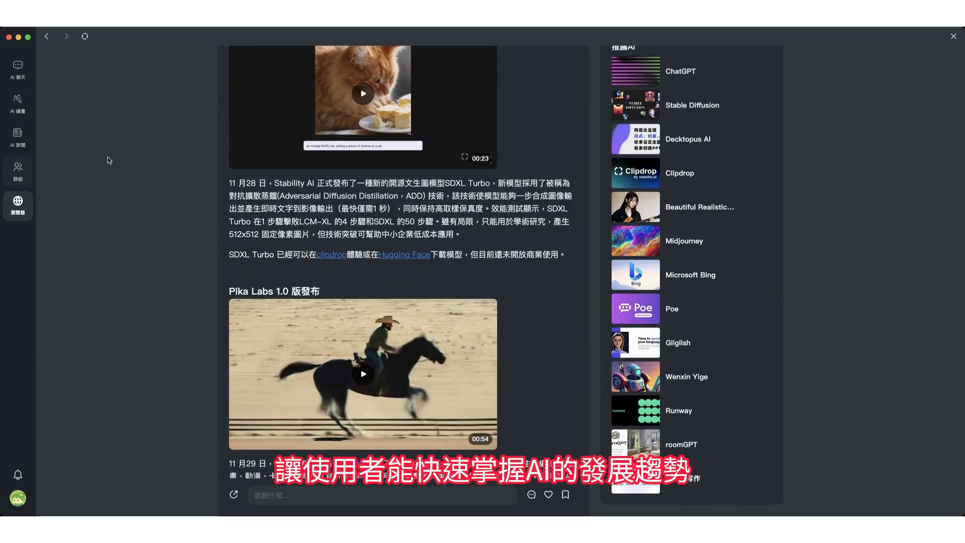
scroll(132, 156, up, 10)
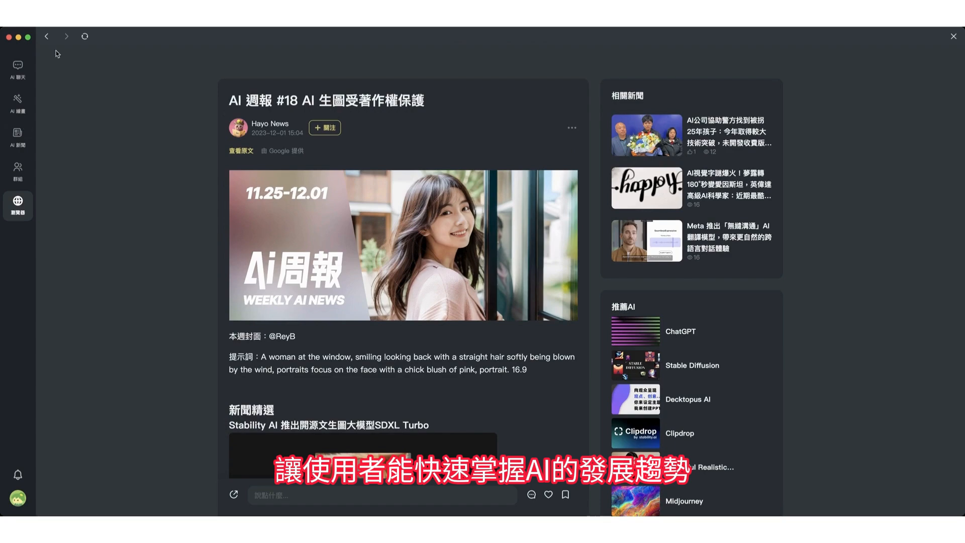
click(45, 38)
- Browse the AI courses in the 教程 section of AI 新聞
click(355, 43)
scroll(431, 198, down, 4)
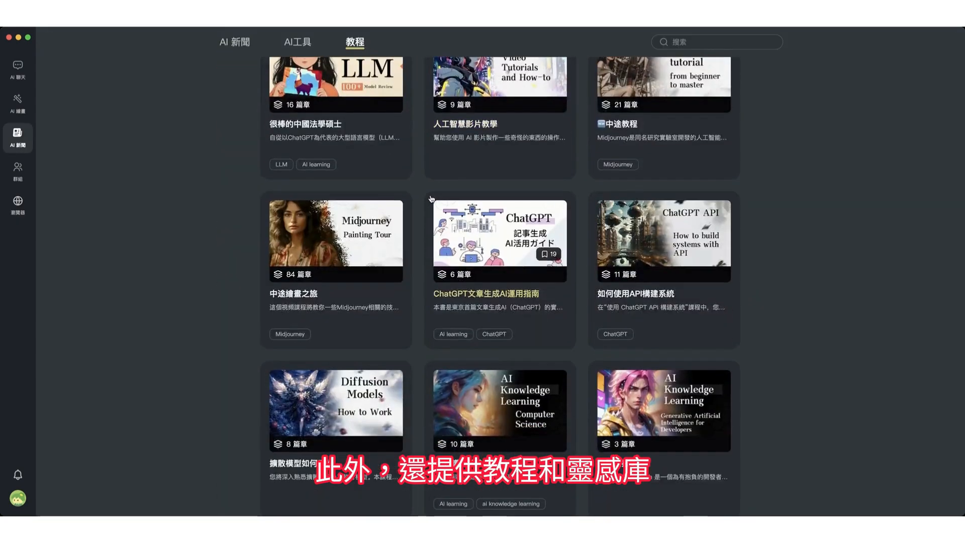
scroll(431, 199, down, 2)
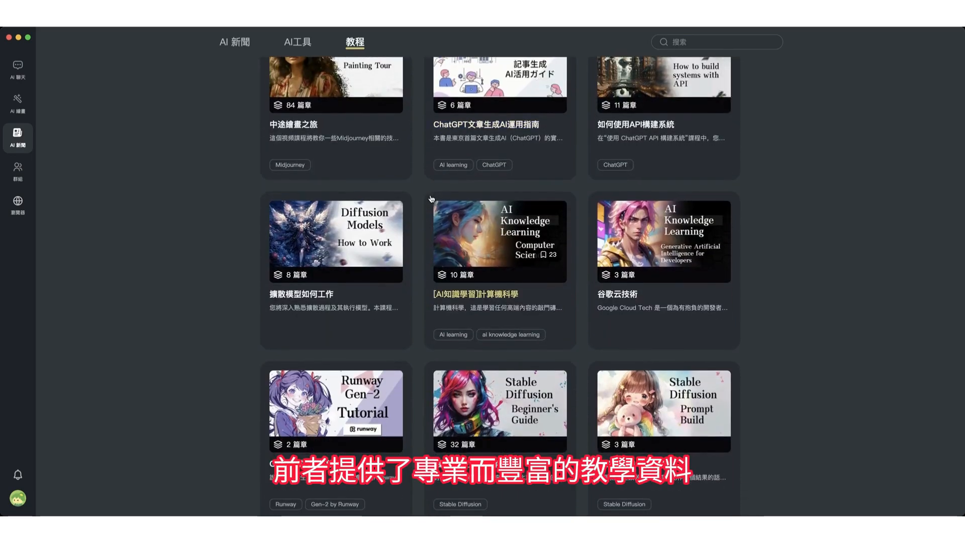
scroll(432, 199, down, 2)
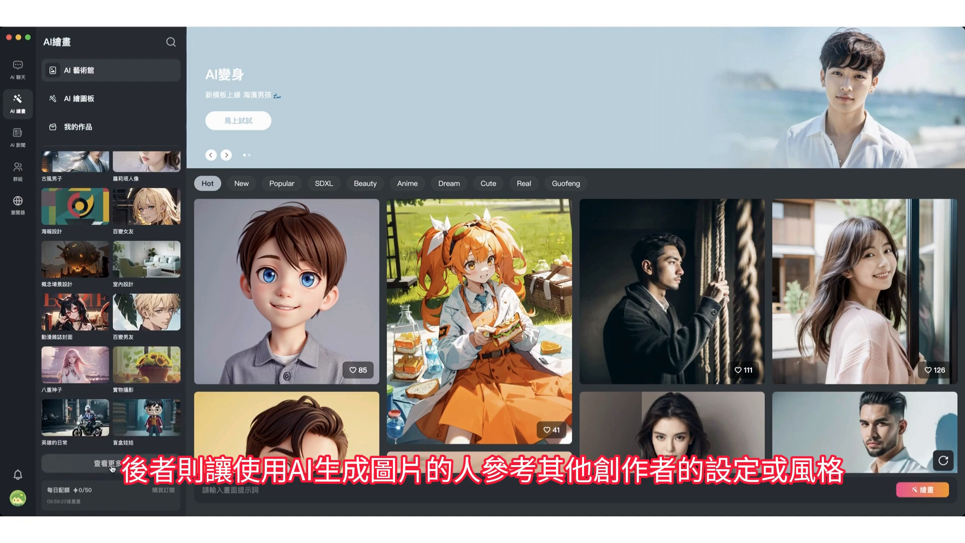
- Look through the inspiration templates in AI繪畫 and load more of them
scroll(120, 469, down, 3)
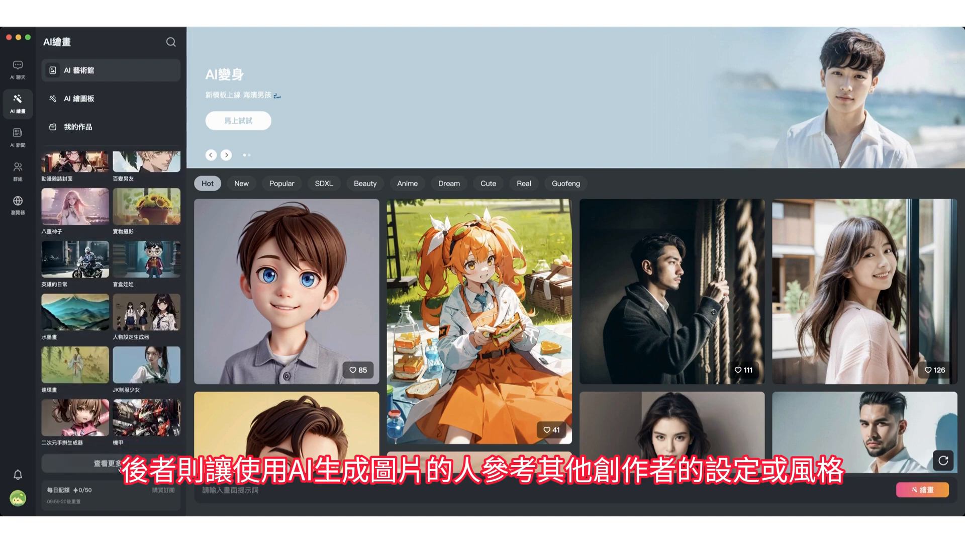
click(120, 467)
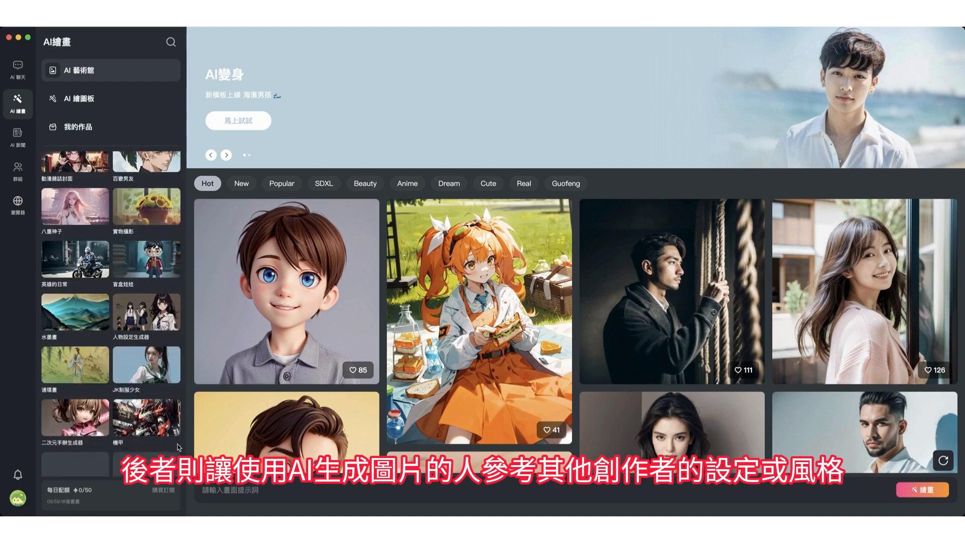
mouse_move(323, 381)
- Browse the AI 藝術館 artworks by category: New, Beauty, Anime, Dream, Cute and Guofeng
click(245, 186)
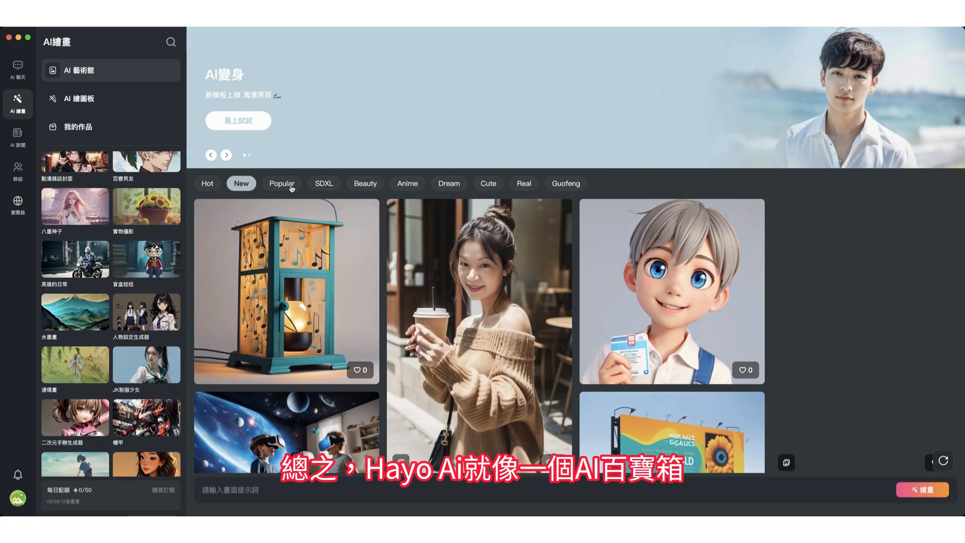
click(363, 185)
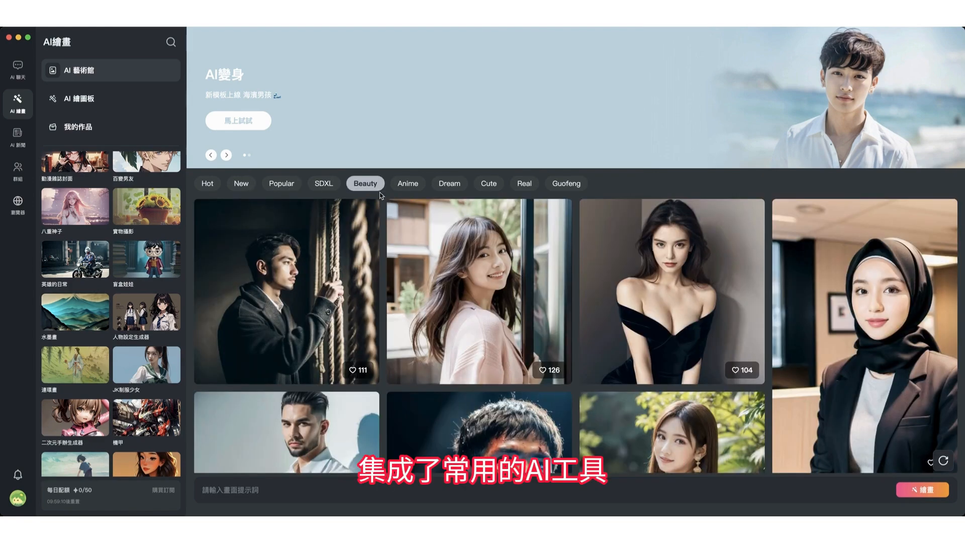
click(408, 185)
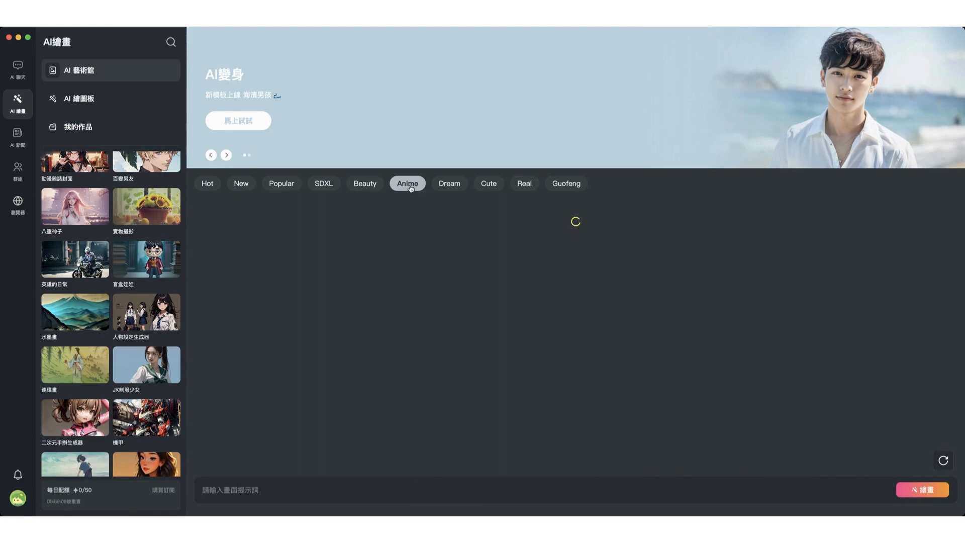
click(452, 185)
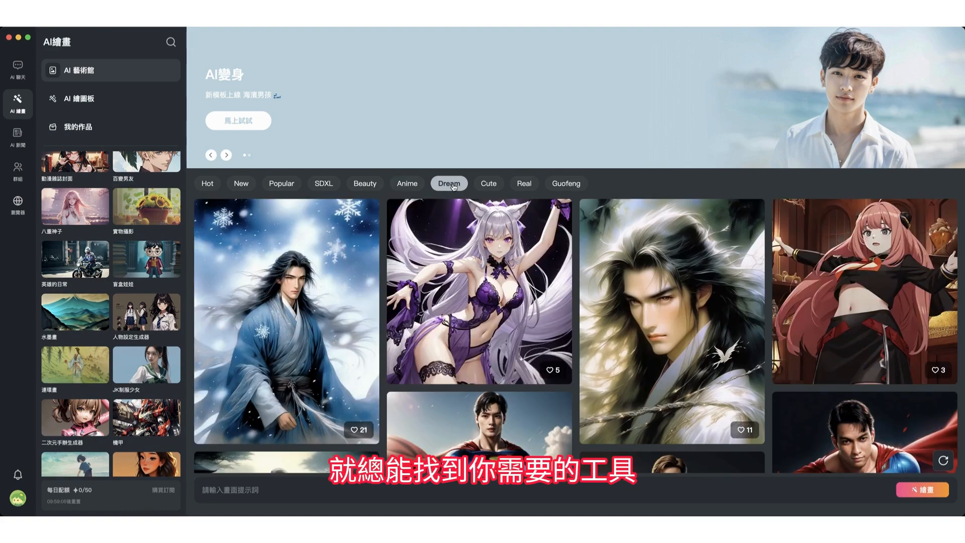
click(495, 187)
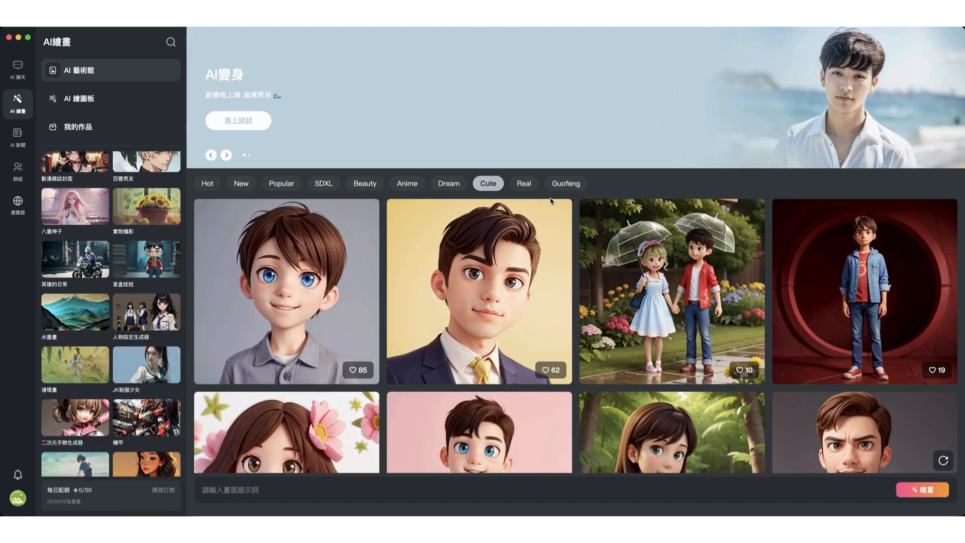
click(553, 184)
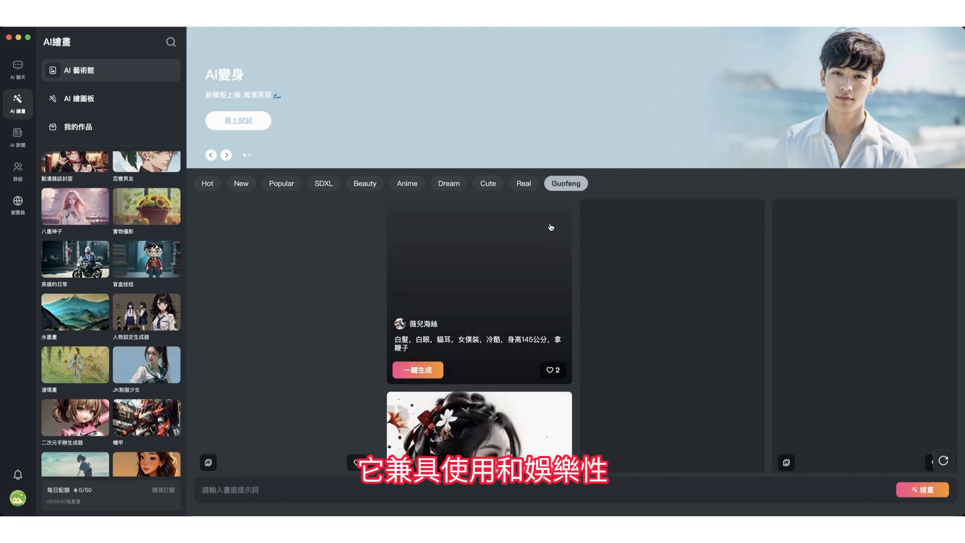
scroll(551, 228, down, 5)
scroll(551, 227, down, 5)
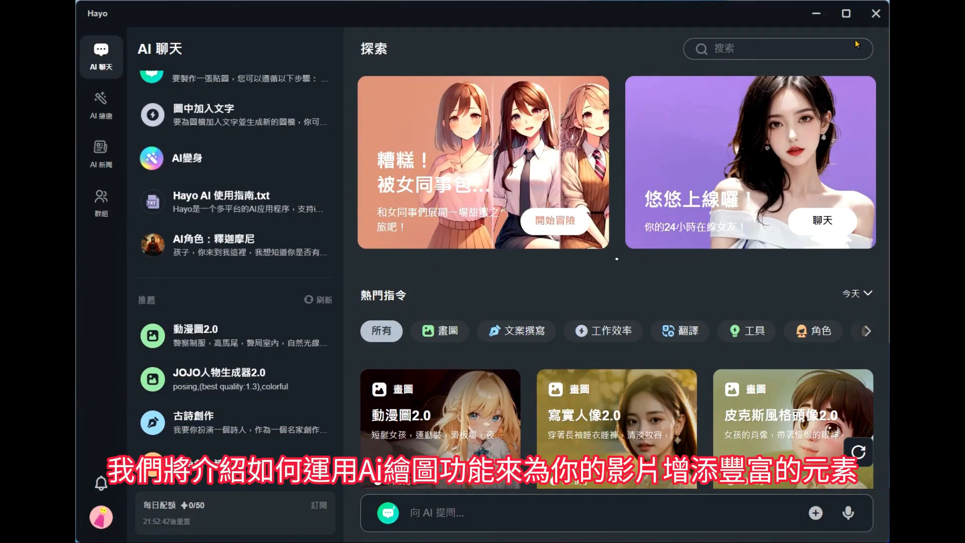
- Maximize the Windows version's window, look over AI繪畫 and AI 新聞, and return to the AI 藝術館 gallery
click(846, 13)
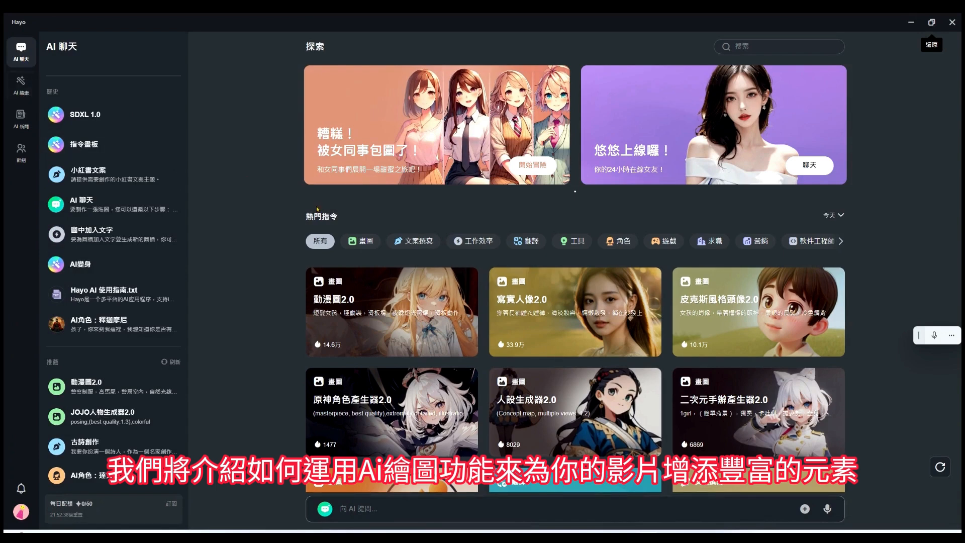
click(21, 93)
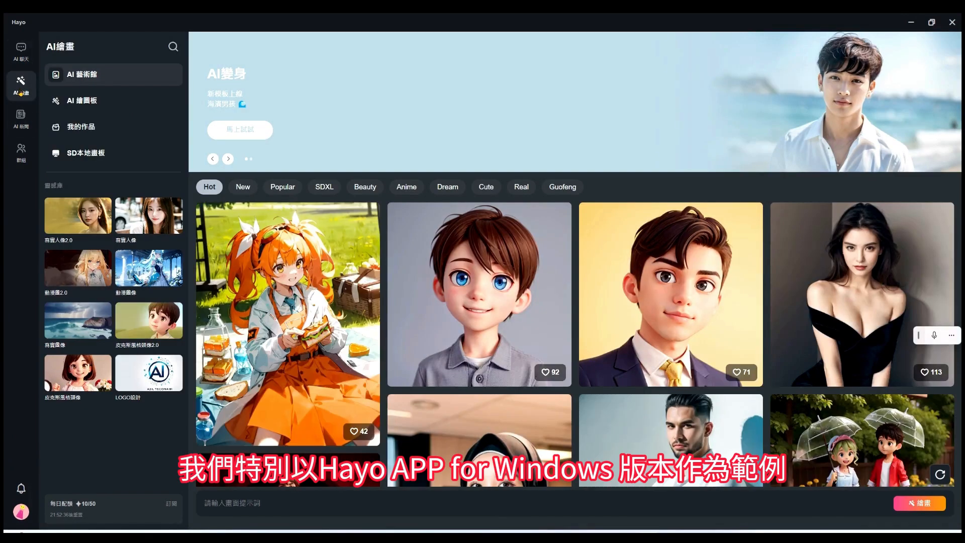
click(22, 124)
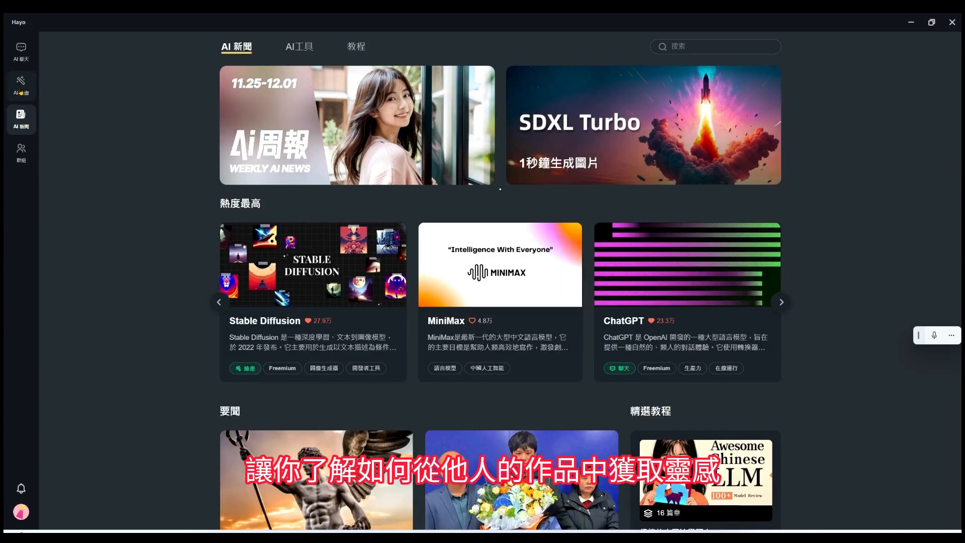
click(21, 90)
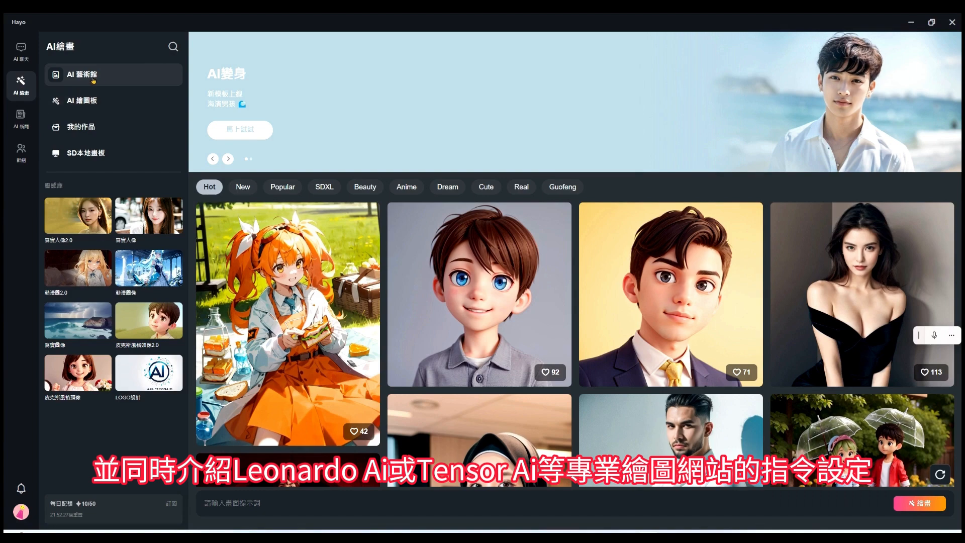
click(228, 159)
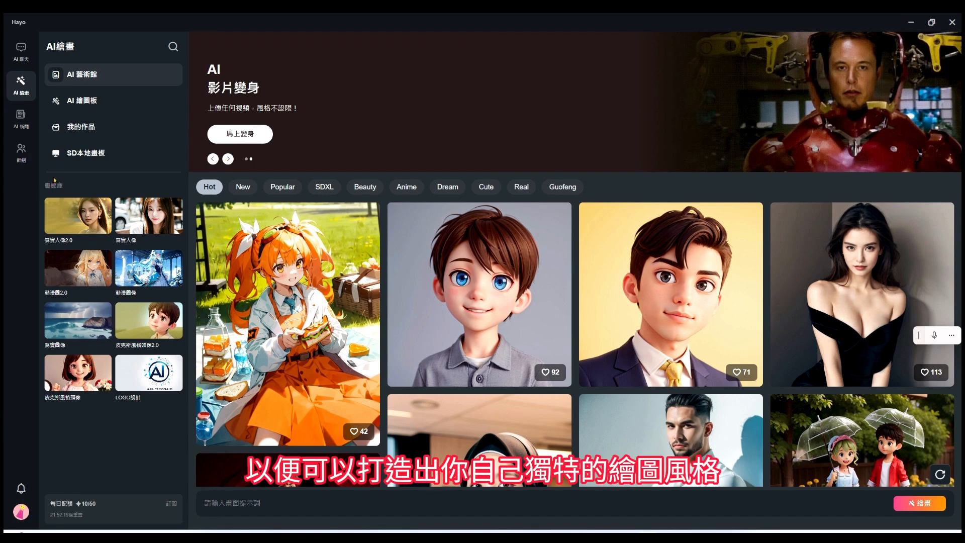
click(89, 82)
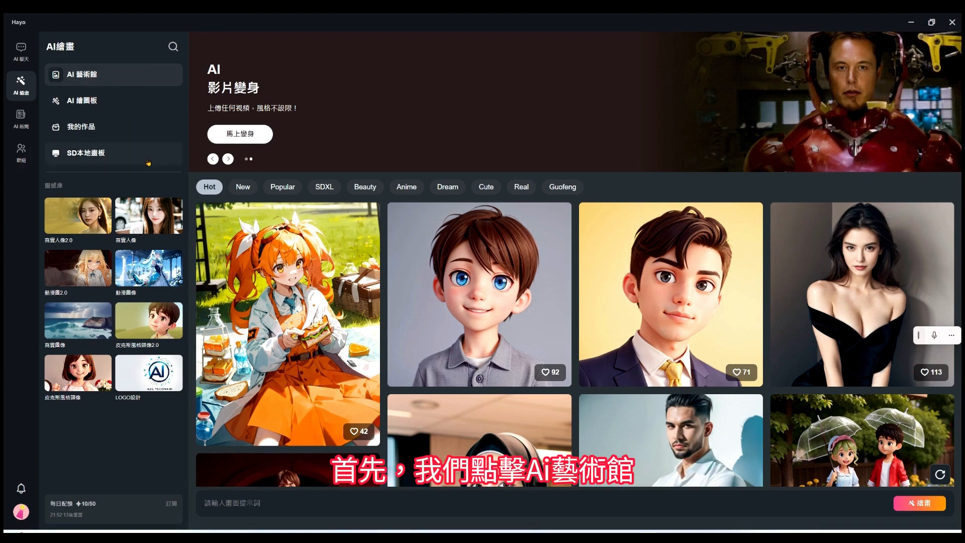
- Open the gray-suit woman artwork from the SDXL category, translate its description and examine its creator and full generation settings
click(323, 188)
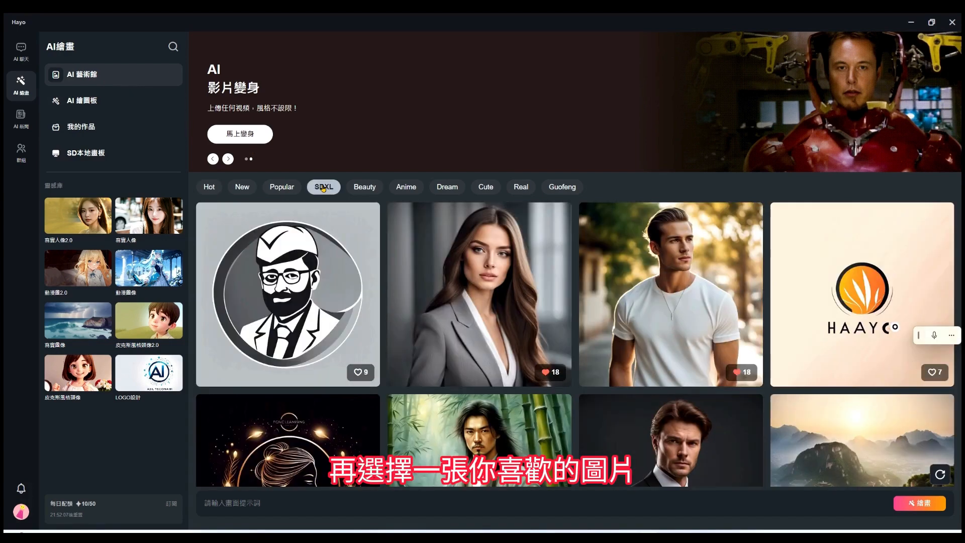
click(458, 297)
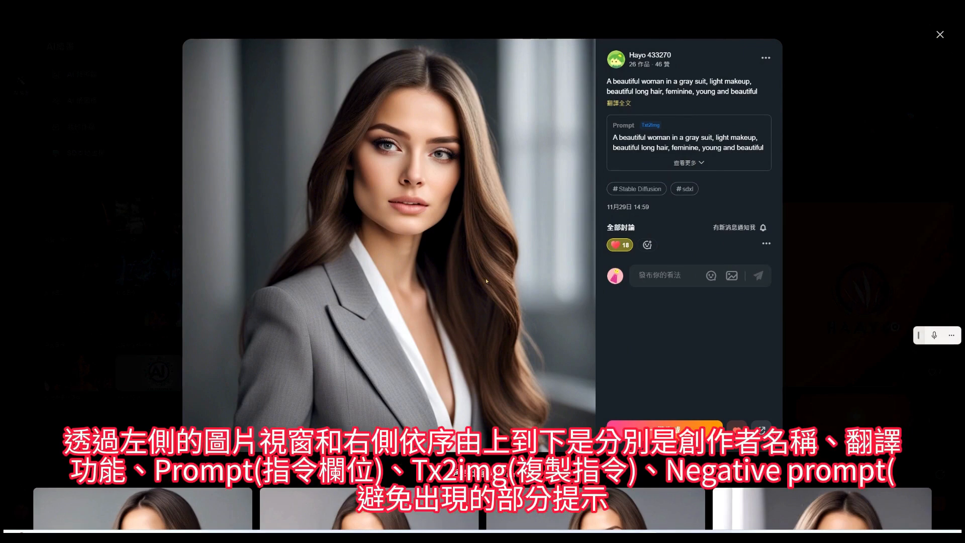
click(624, 107)
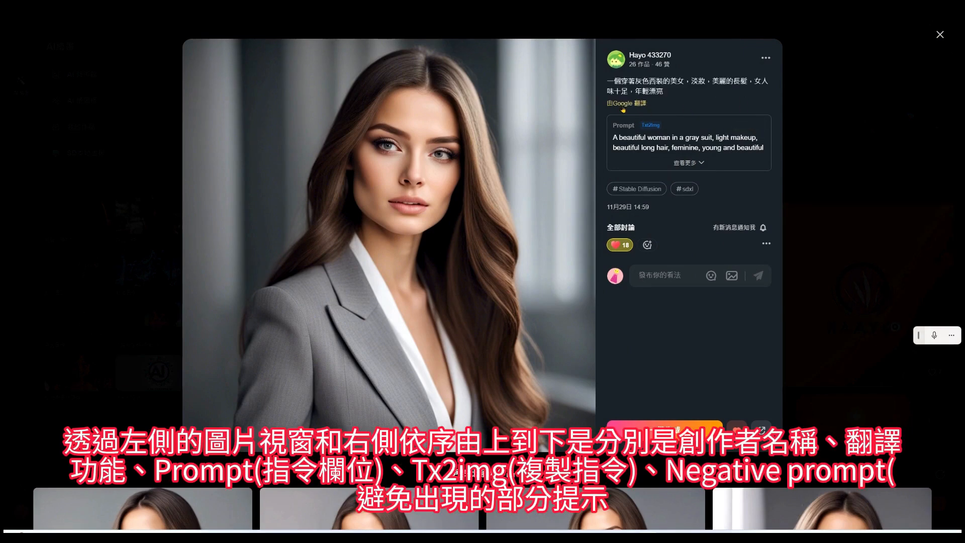
click(691, 164)
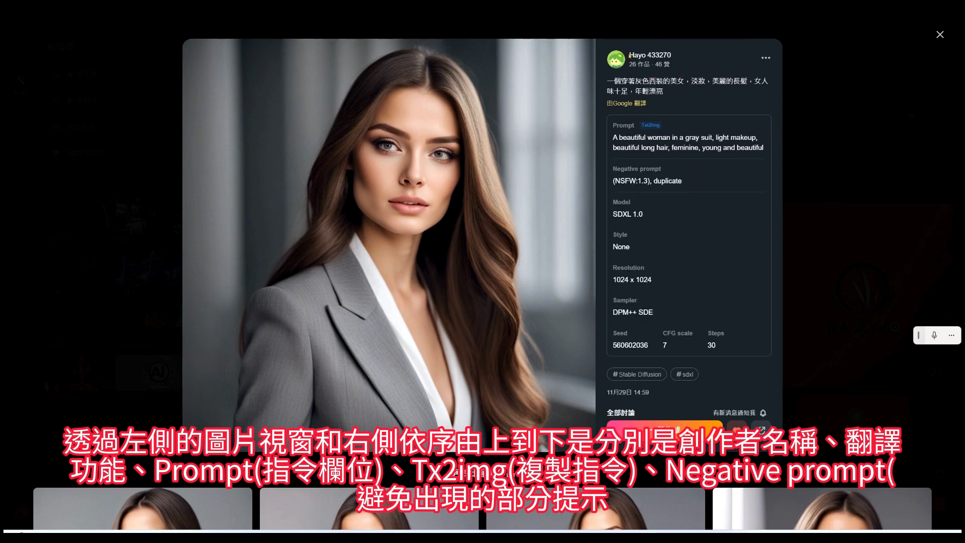
drag(631, 53, 672, 59)
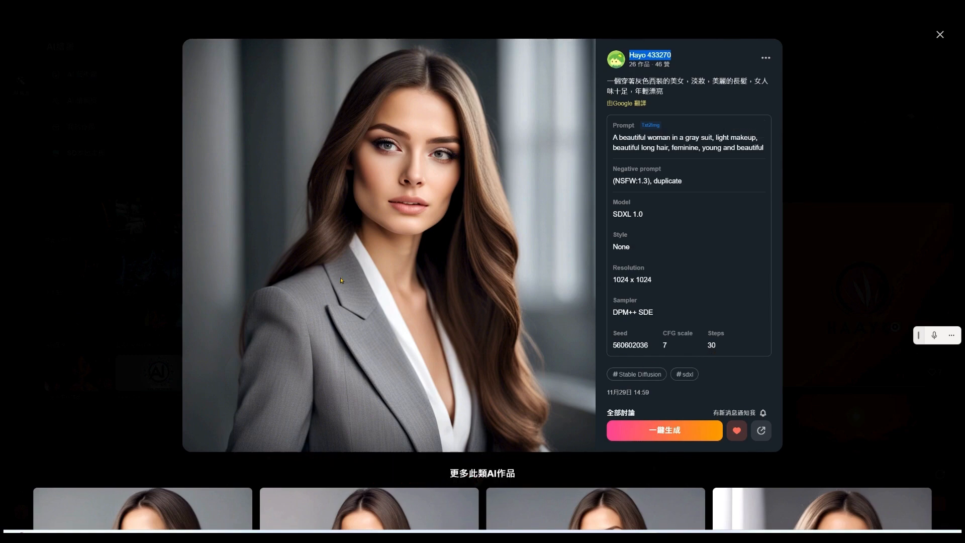
- Browse the similar AI works listed for the gray-suit woman artwork
scroll(684, 362, down, 5)
scroll(342, 283, down, 6)
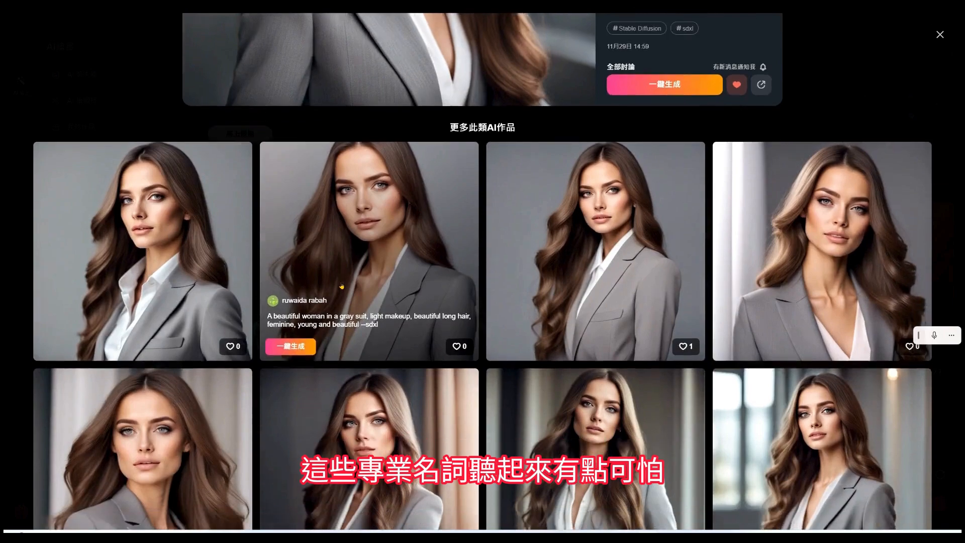
scroll(344, 286, down, 8)
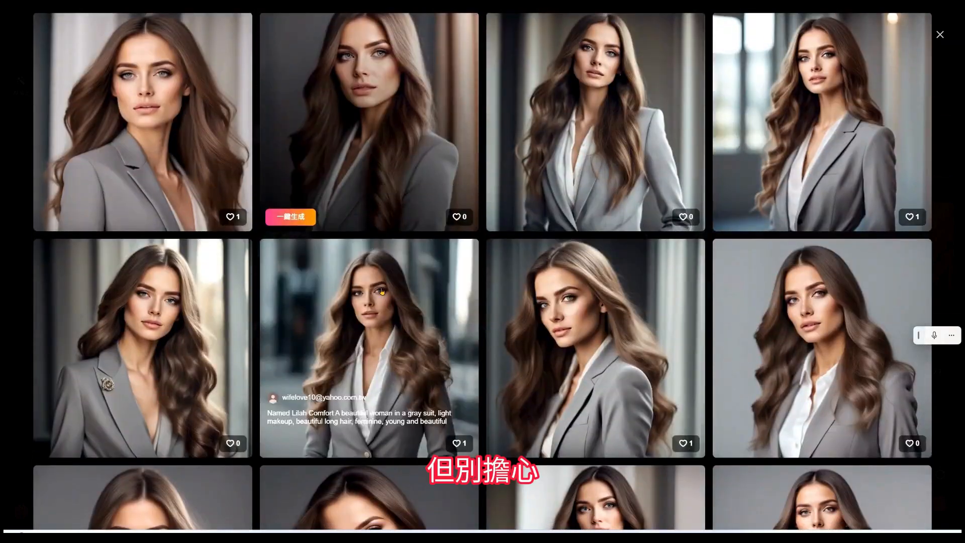
scroll(382, 292, down, 8)
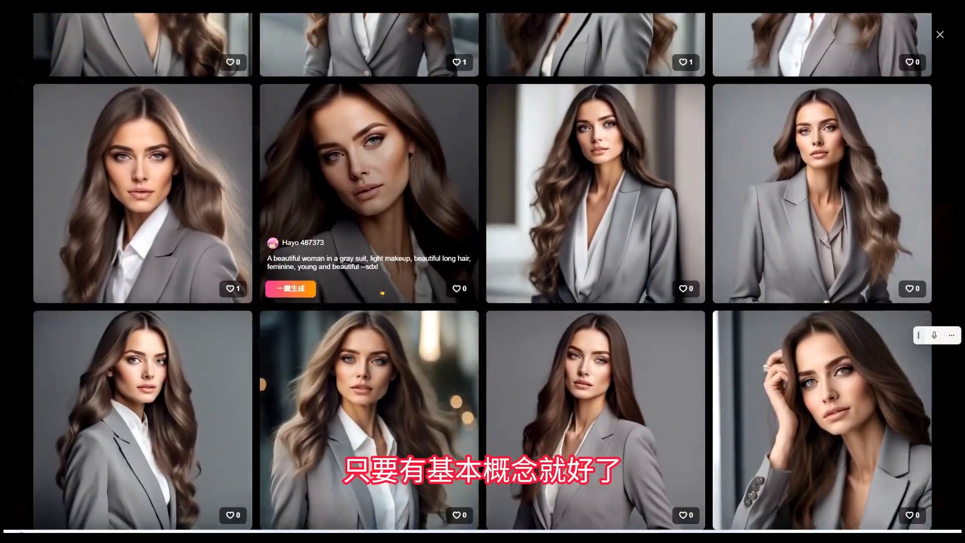
scroll(382, 291, down, 8)
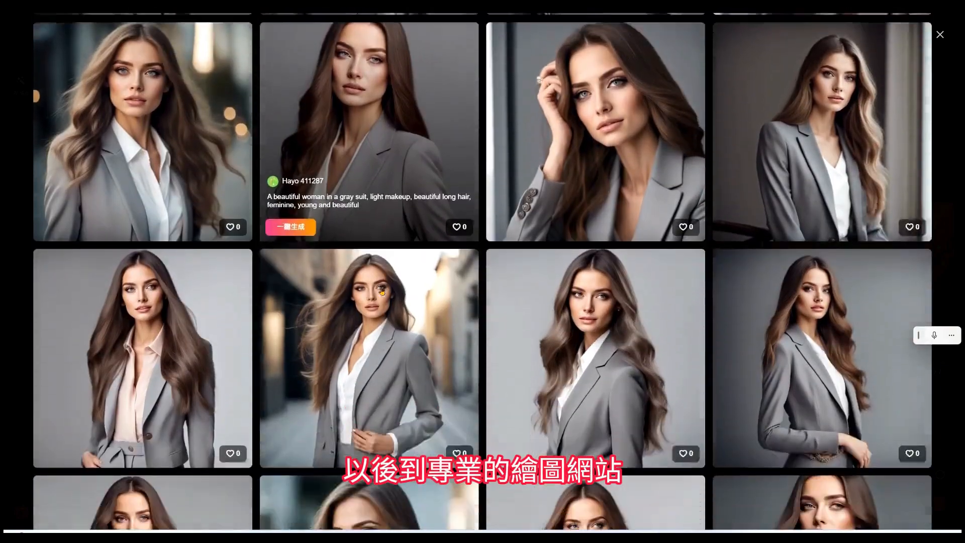
scroll(382, 291, down, 8)
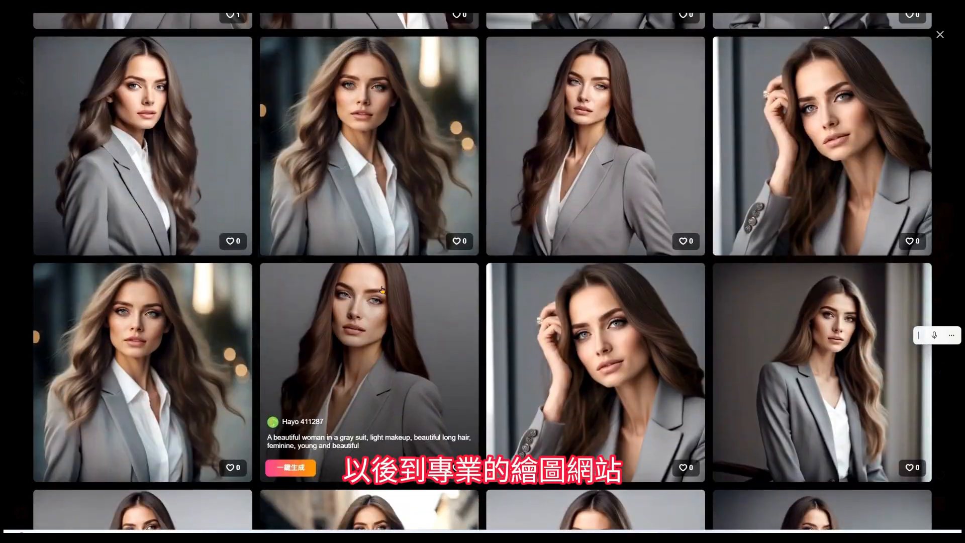
- Return to the gray-suit woman artwork's settings, copy its prompt and start one-click generation from it
scroll(382, 290, up, 15)
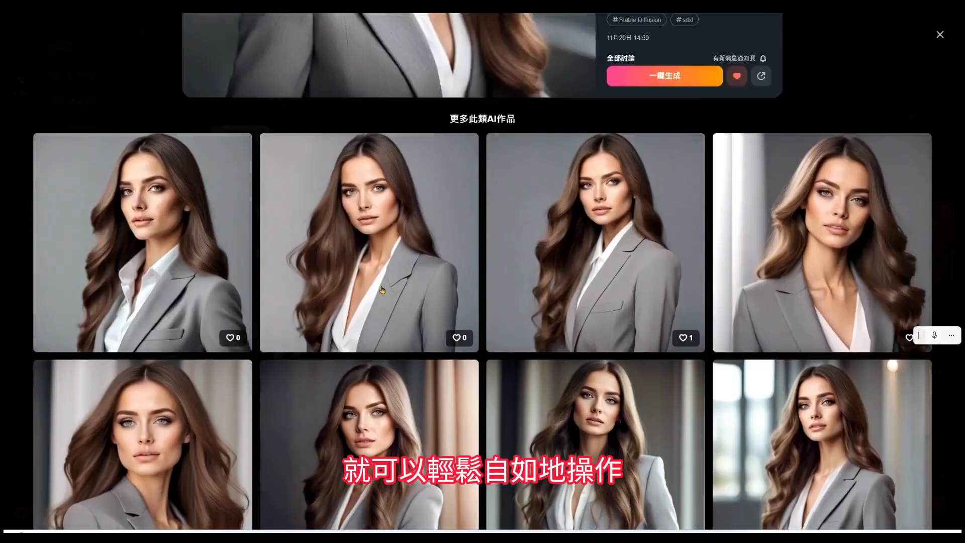
scroll(383, 289, up, 2)
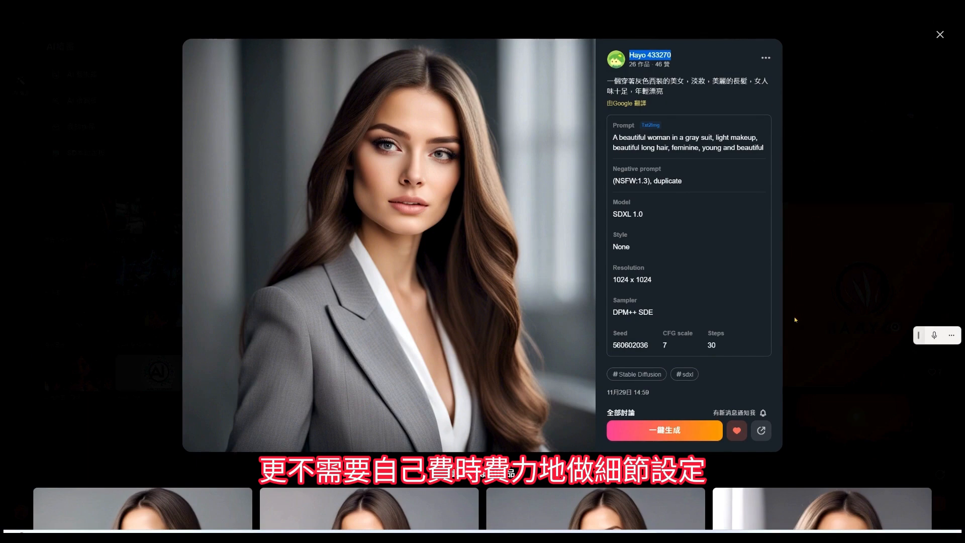
scroll(795, 319, down, 2)
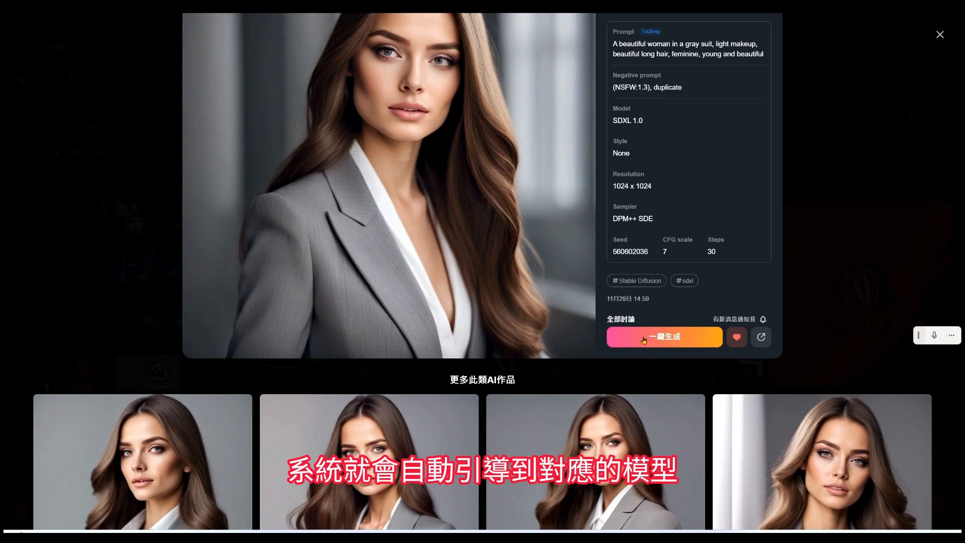
scroll(644, 340, up, 2)
click(751, 137)
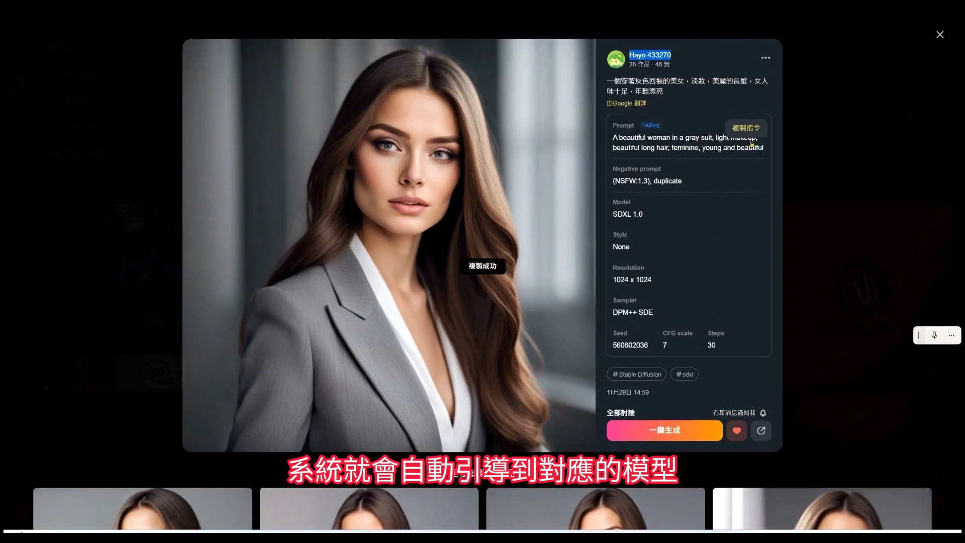
click(640, 431)
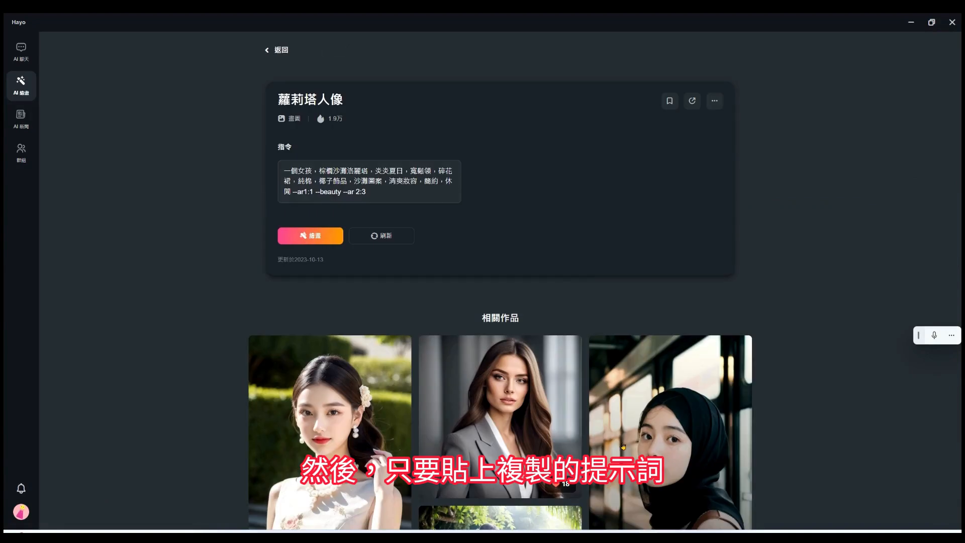
- Replace the 蘿莉塔人像 prompt with "A beautiful woman in a gray suit, light makeup, beautiful long hair, feminine, young and beautiful" and draw the image
drag(282, 170, 385, 191)
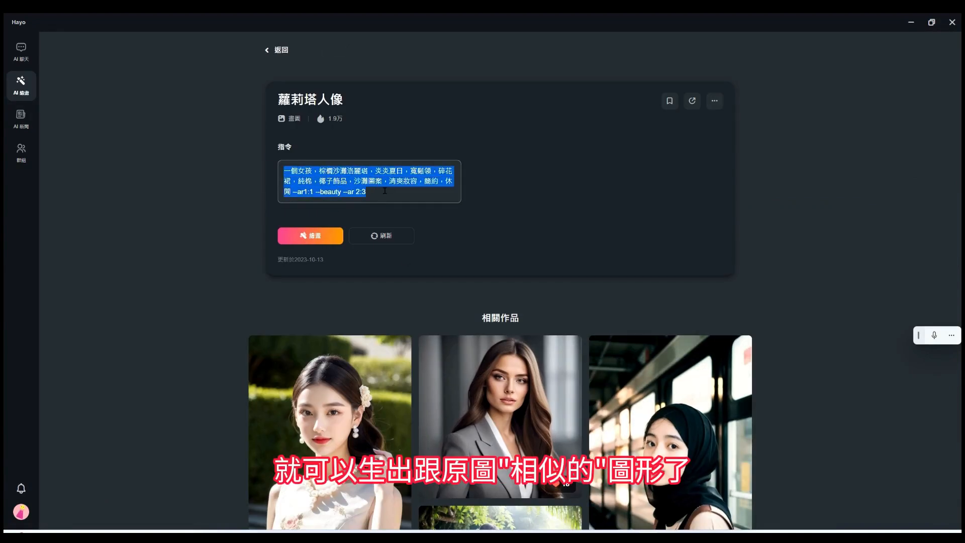
key(BackSpace)
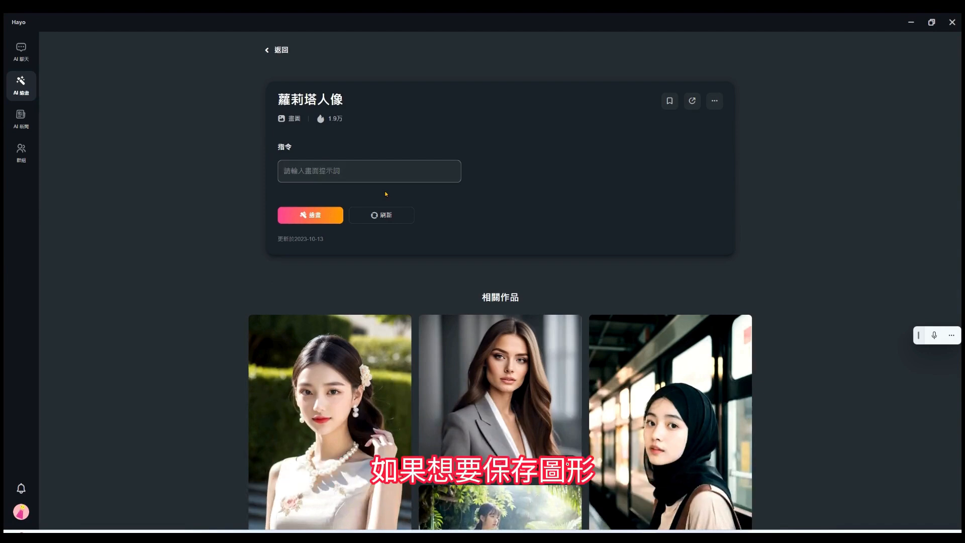
text(A beautiful woman in a gray suit, light makeup, beautiful long hair, feminine, young and beautiful)
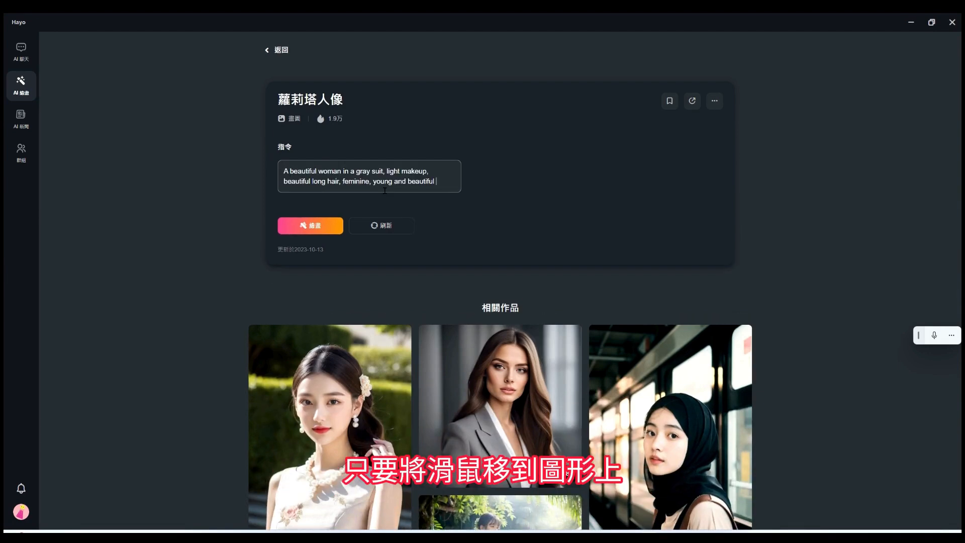
click(328, 223)
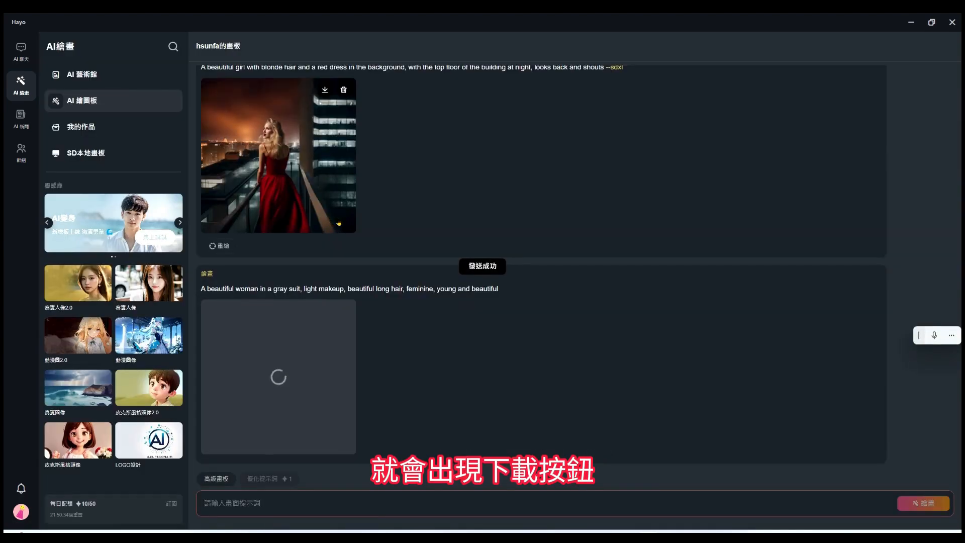
- Open the save dialog for the generated gray-suit woman image and cancel it
click(326, 297)
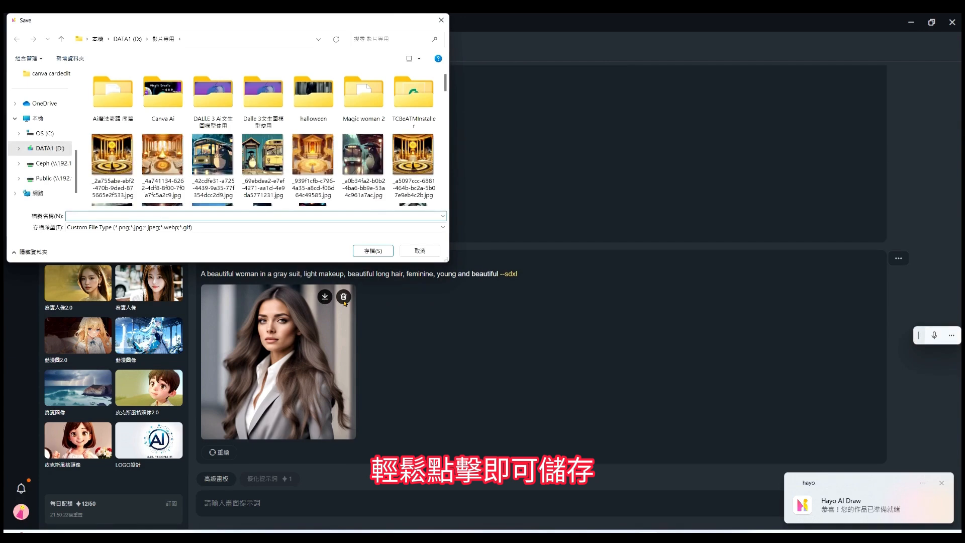
click(422, 253)
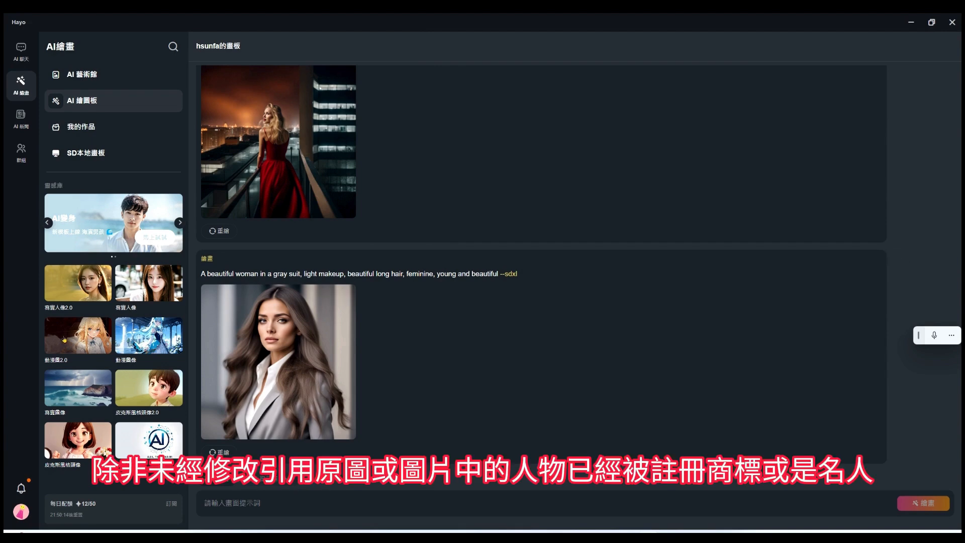
- Draw a new image on the AI 繪圖板 from the prompt "龍貓"
click(239, 510)
text(龍)
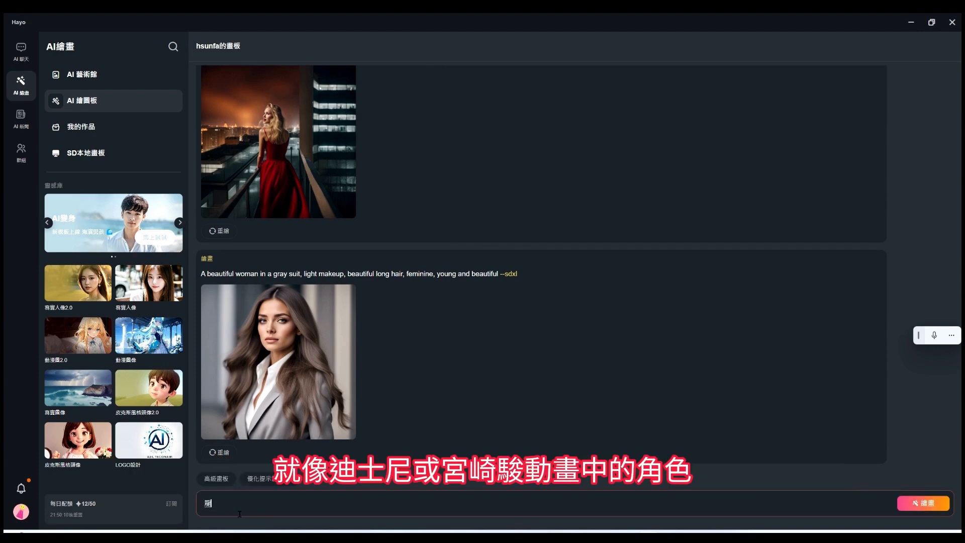
text(貓)
key(Return)
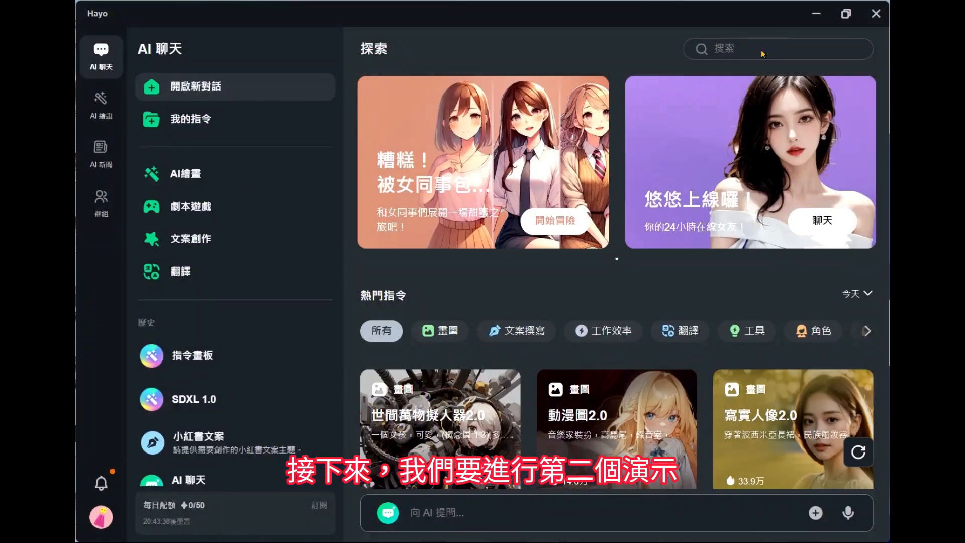
- Maximize the window and open the 動漫圖像 model from AI 繪畫
click(846, 14)
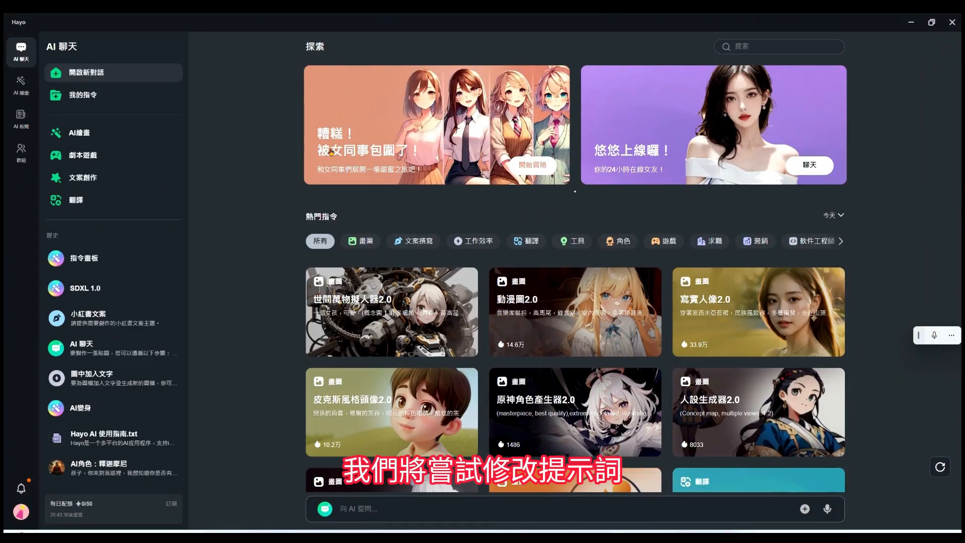
click(24, 83)
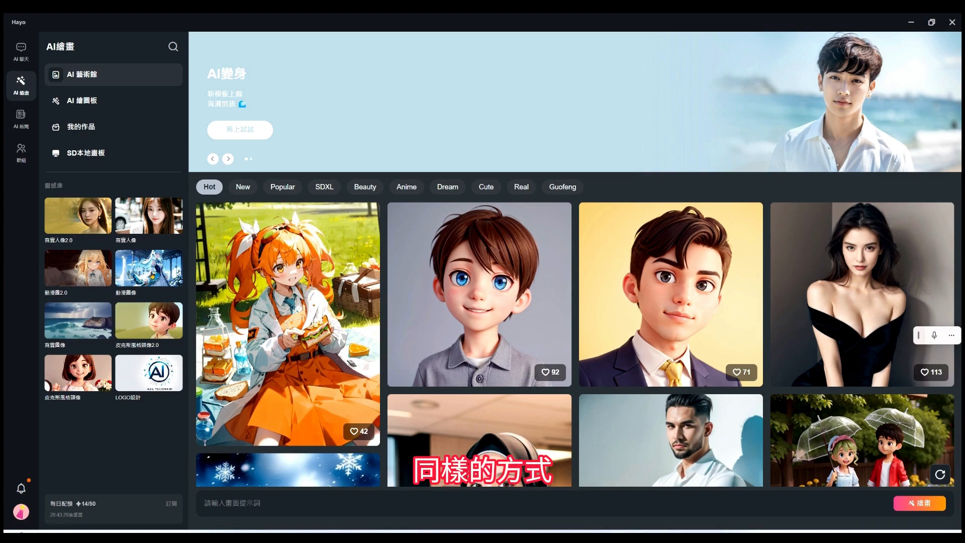
click(152, 276)
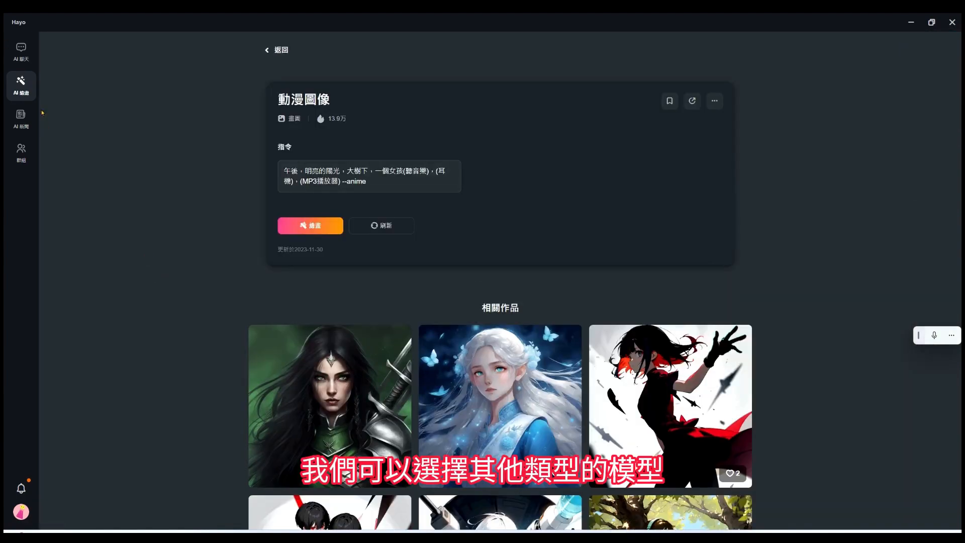
click(21, 82)
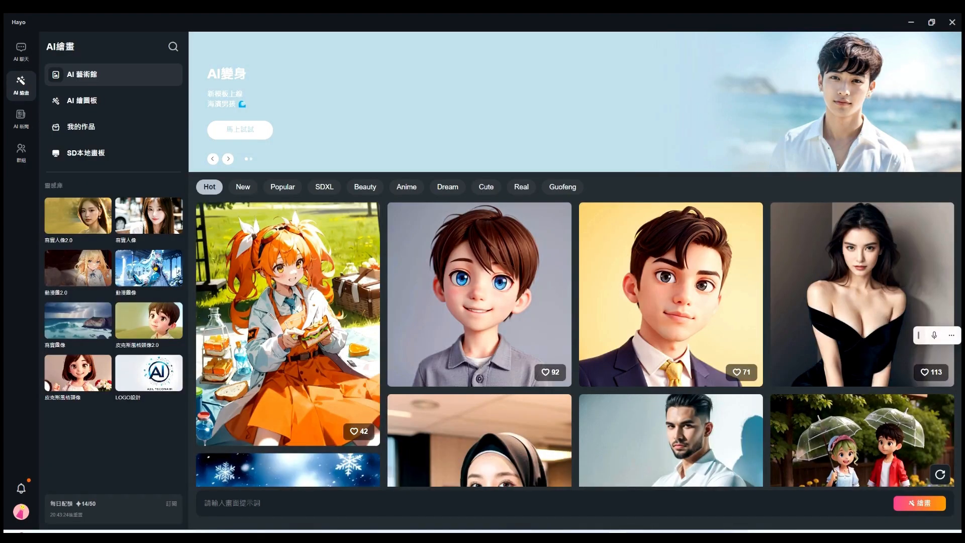
click(154, 266)
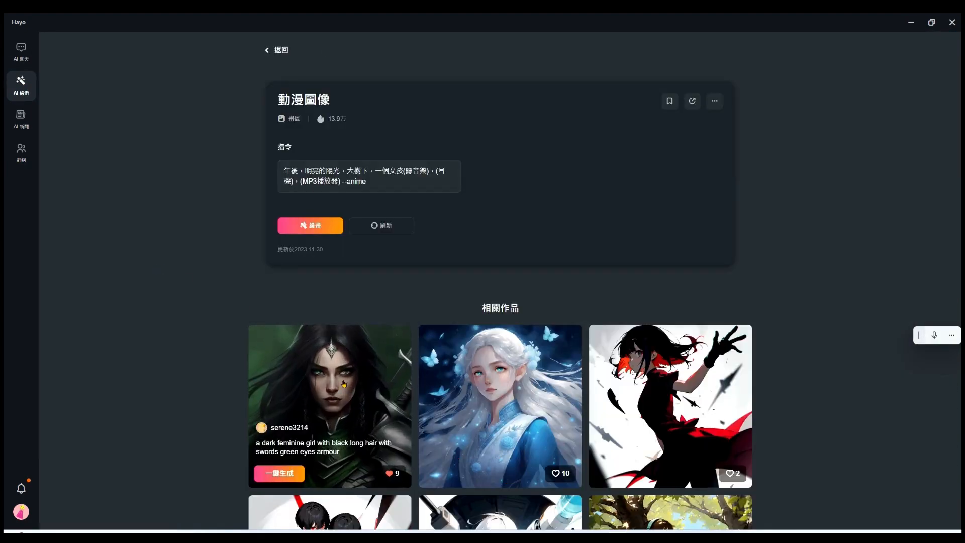
- Open the black-haired armoured woman artwork among the related works, translate its description and copy its prompt
click(344, 385)
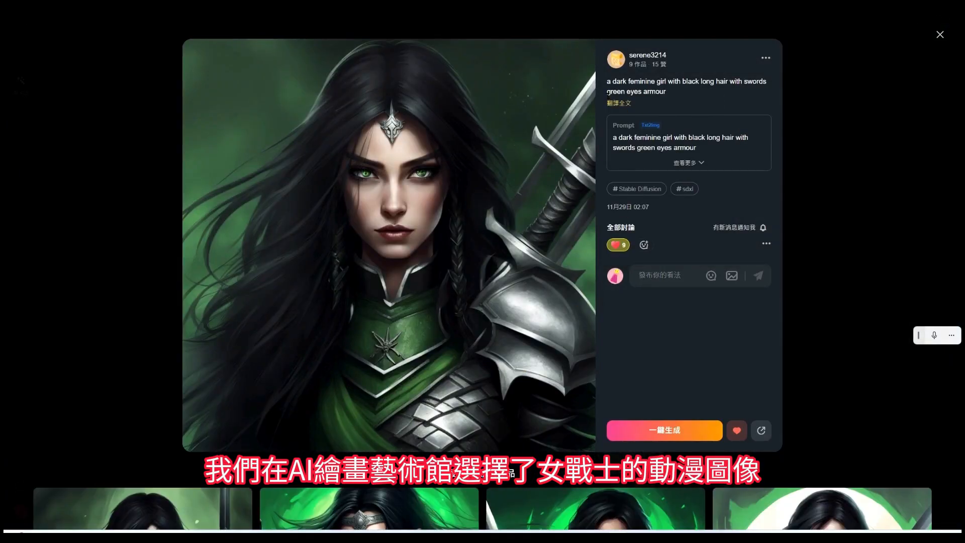
click(617, 106)
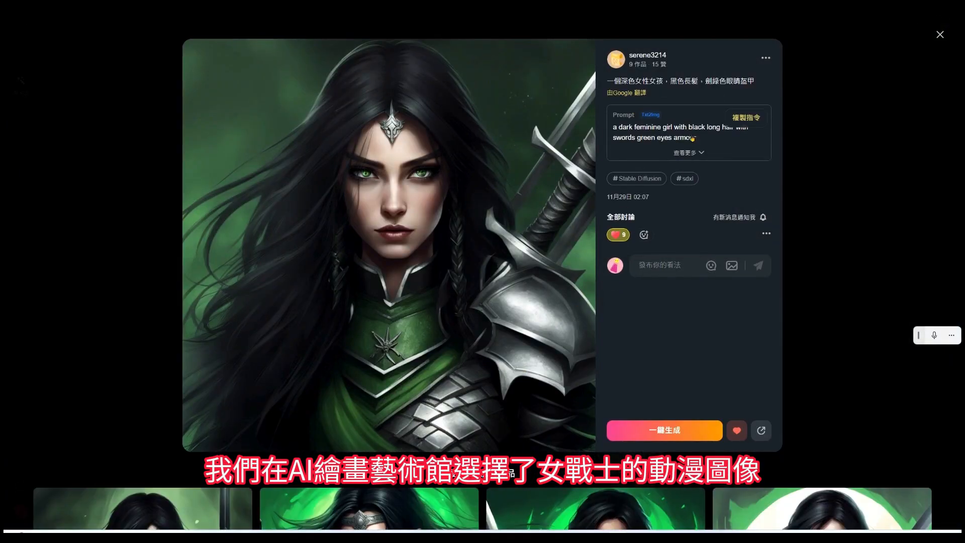
click(747, 119)
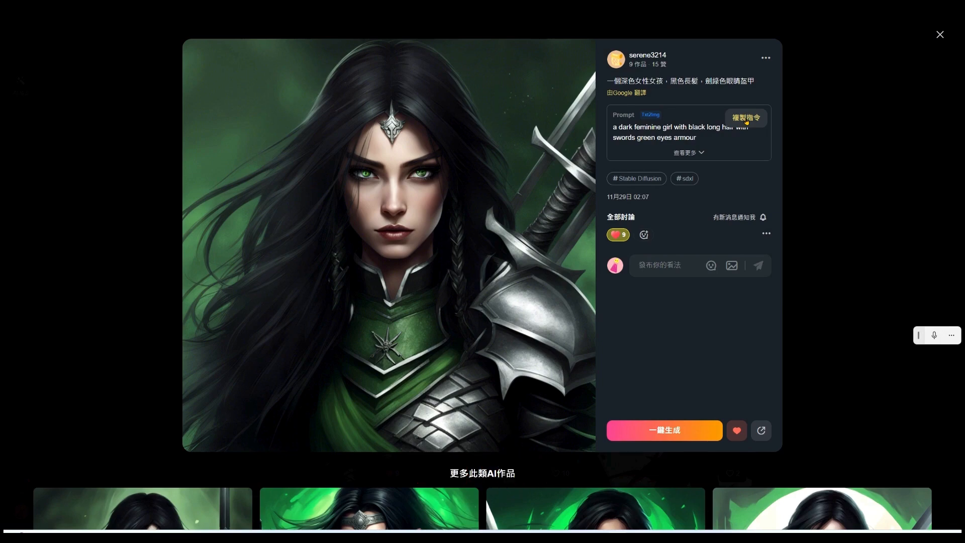
click(747, 119)
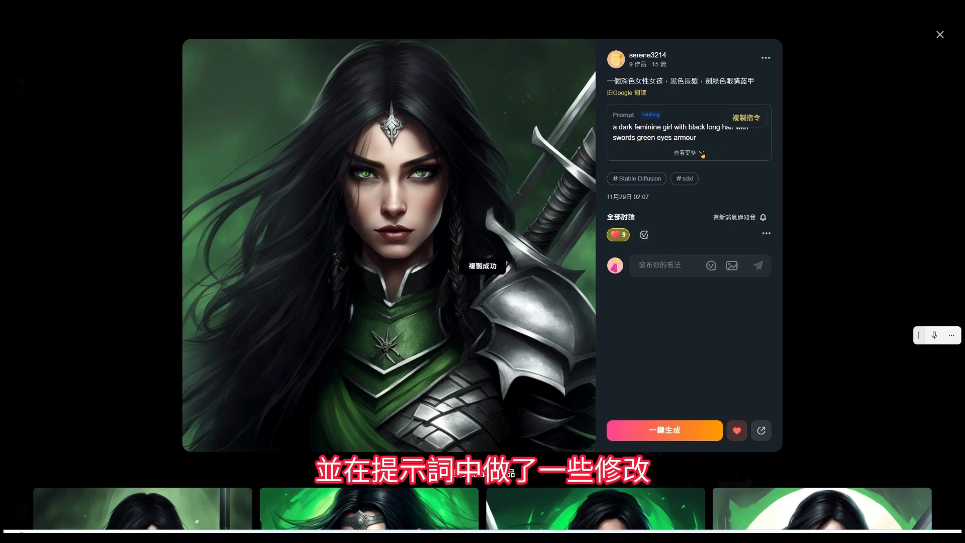
- Start one-click generation and replace the template prompt with "a dark feminine girl with black long hair with swords green eyes armour"
click(649, 429)
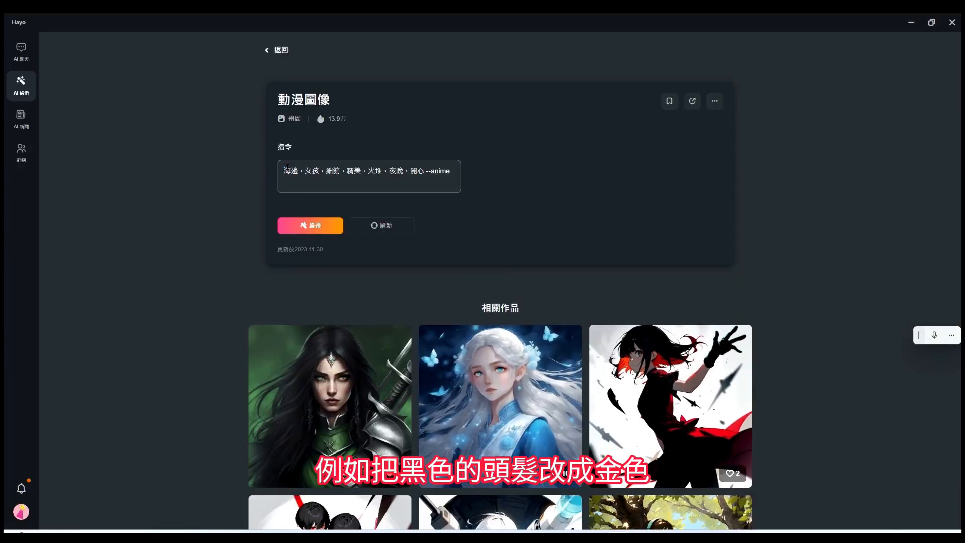
drag(285, 167, 485, 174)
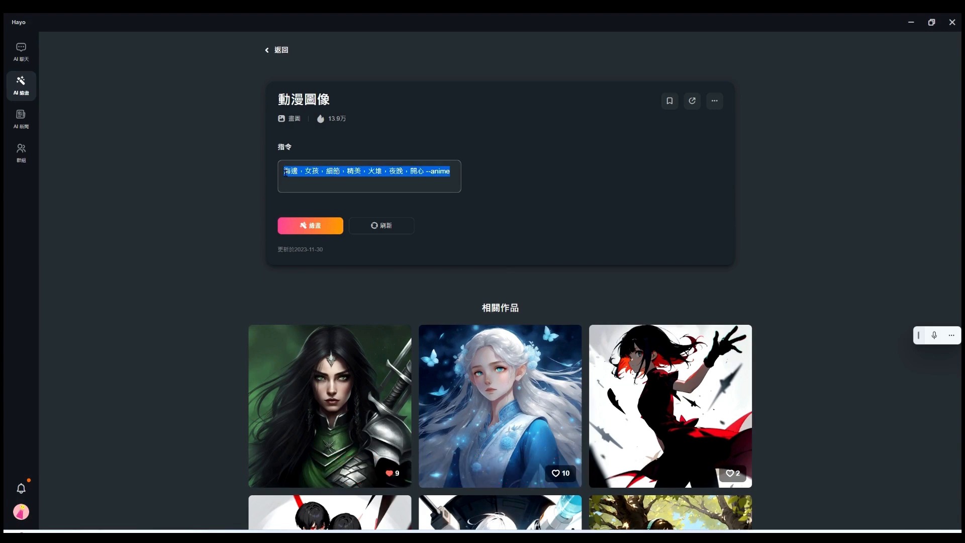
text(dark feminine girl with black long hair with swords green eyes armour)
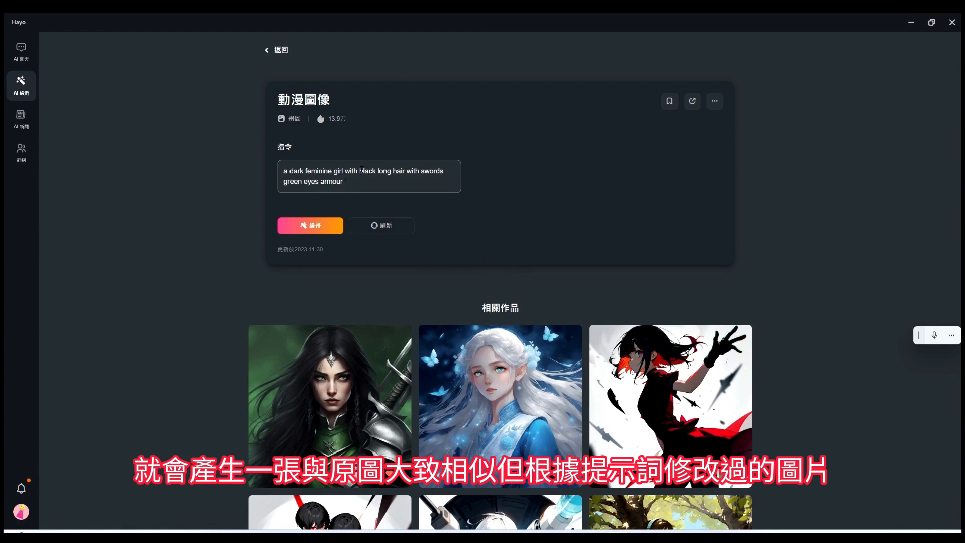
- Change the hair colour in the prompt from "black" to "golden" and draw the image
drag(359, 171, 376, 172)
text(gol)
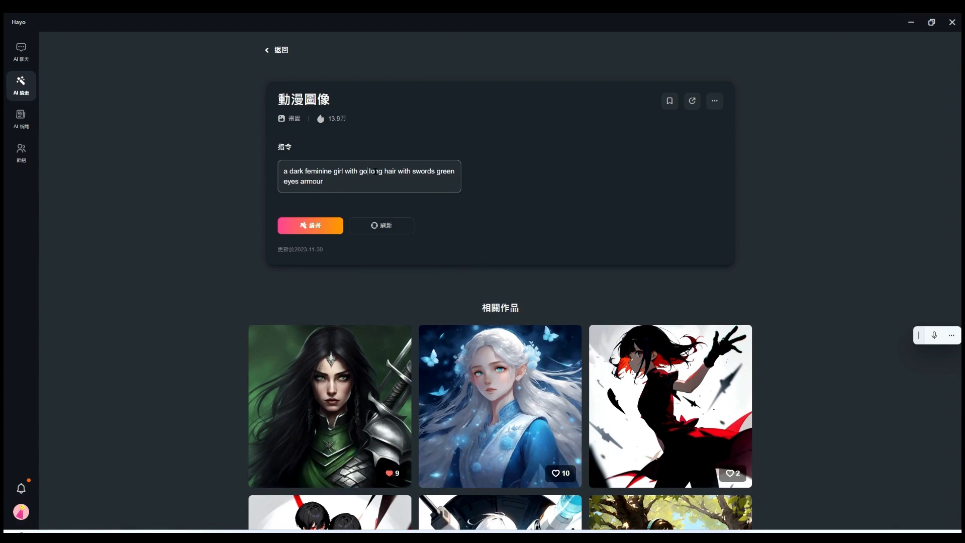
text(den)
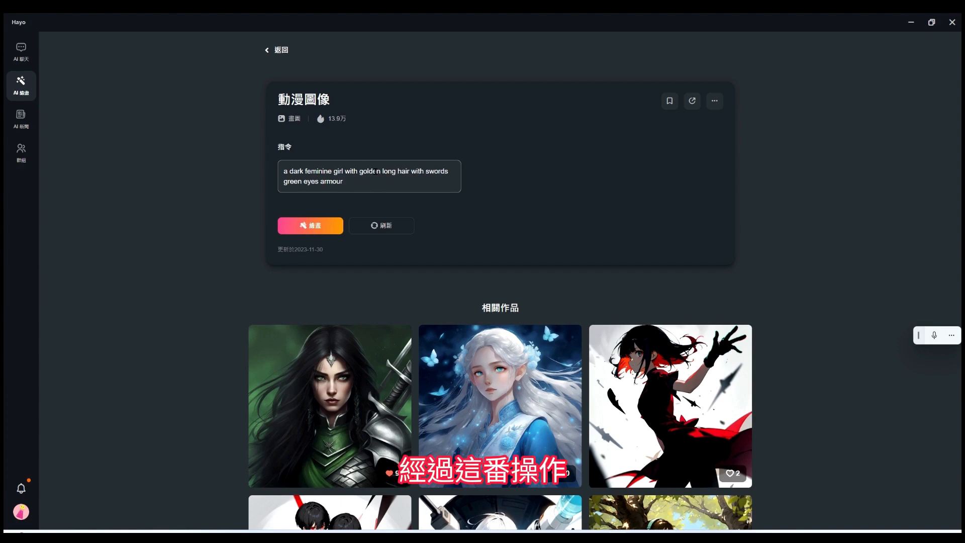
click(302, 225)
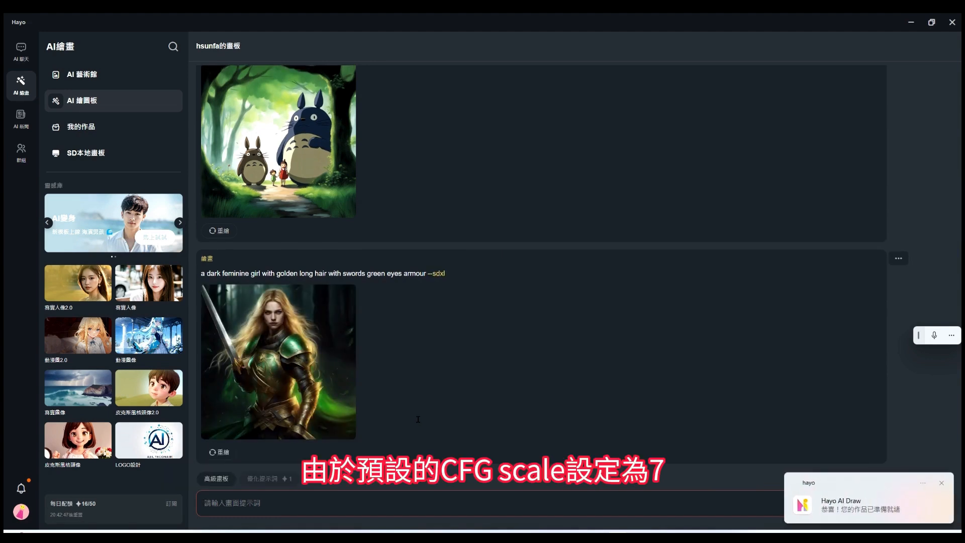
- Open the generated golden-haired warrior image and examine its full generation settings
click(290, 344)
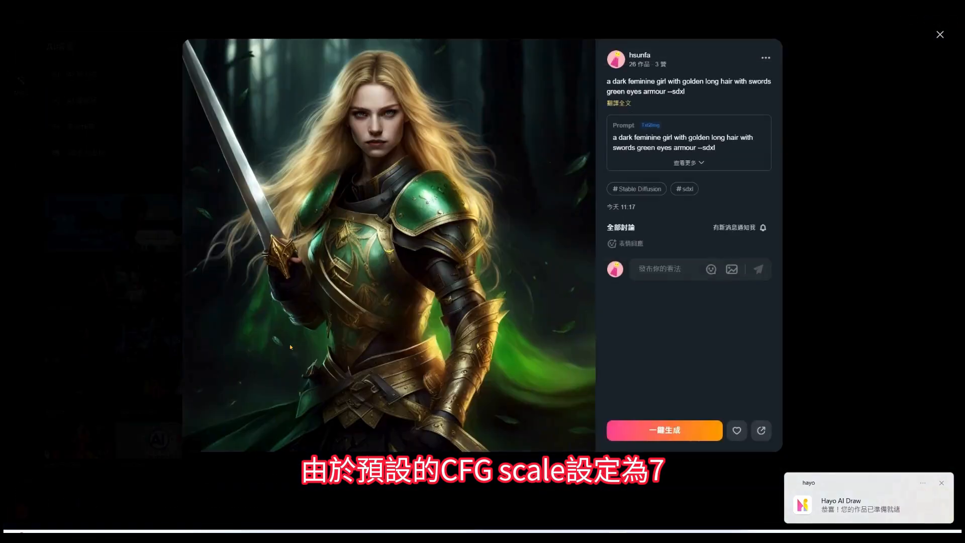
click(689, 162)
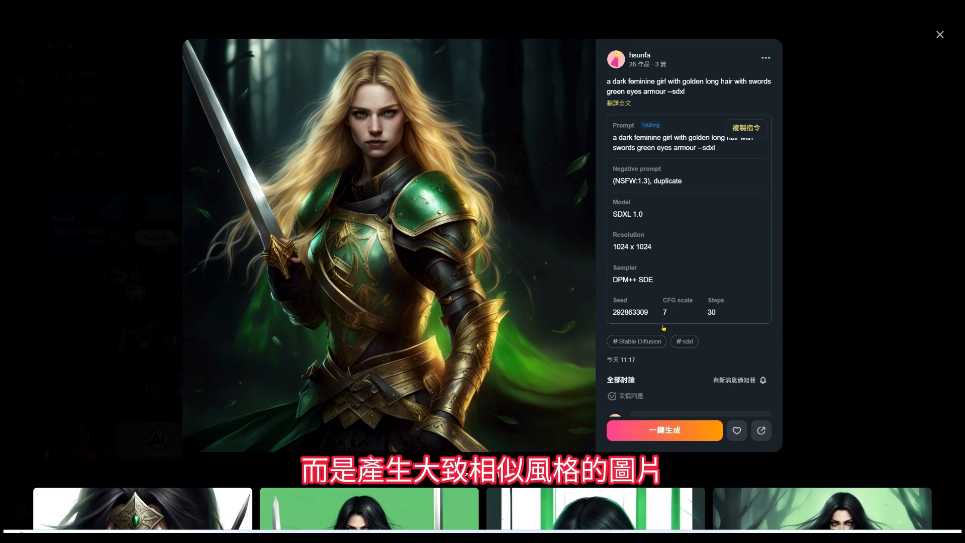
scroll(686, 341, down, 2)
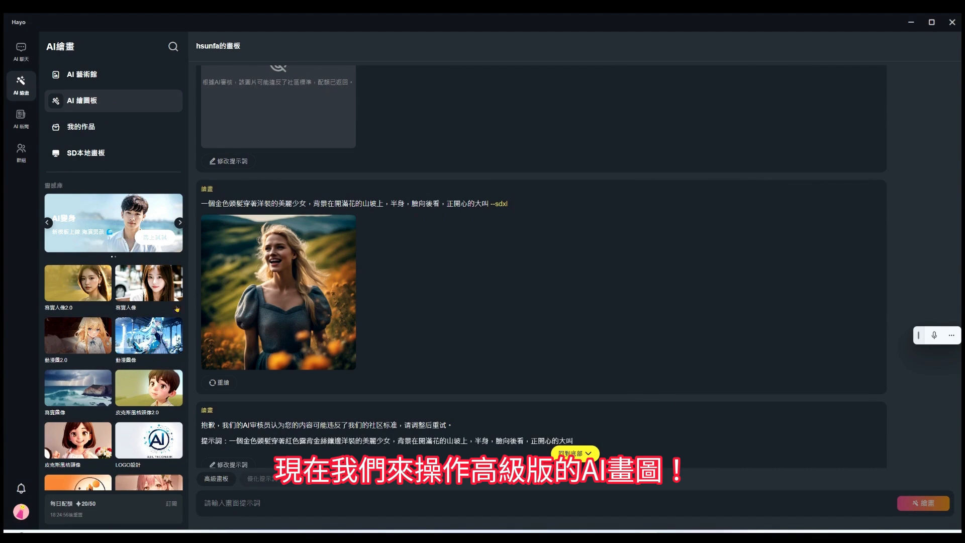
- Go to the AI 繪圖板 in AI 繪畫 and open its advanced board, 高級畫板
click(21, 89)
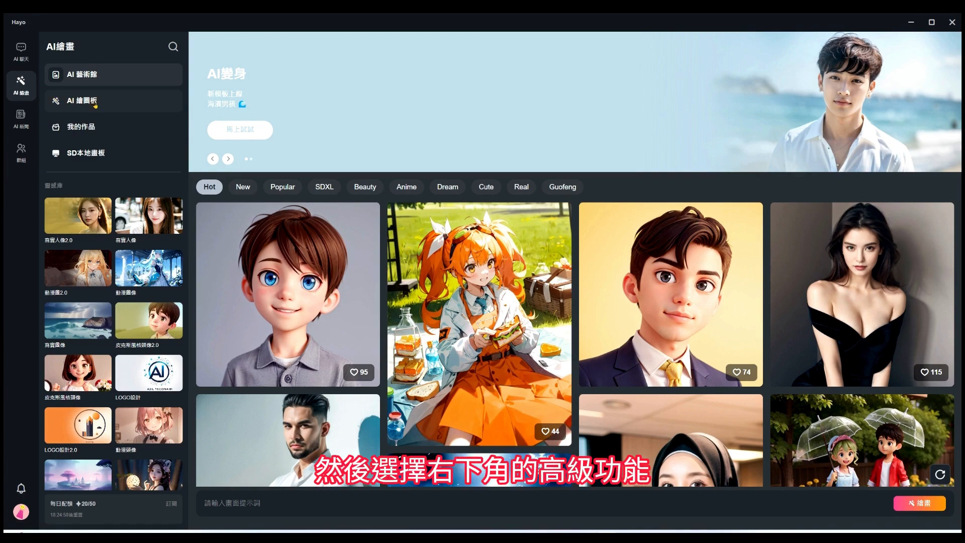
click(99, 105)
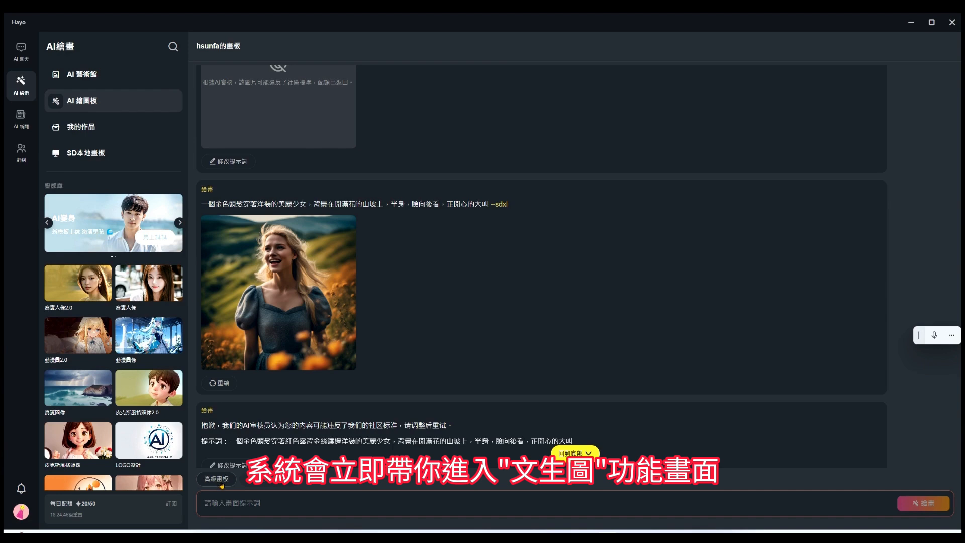
click(217, 479)
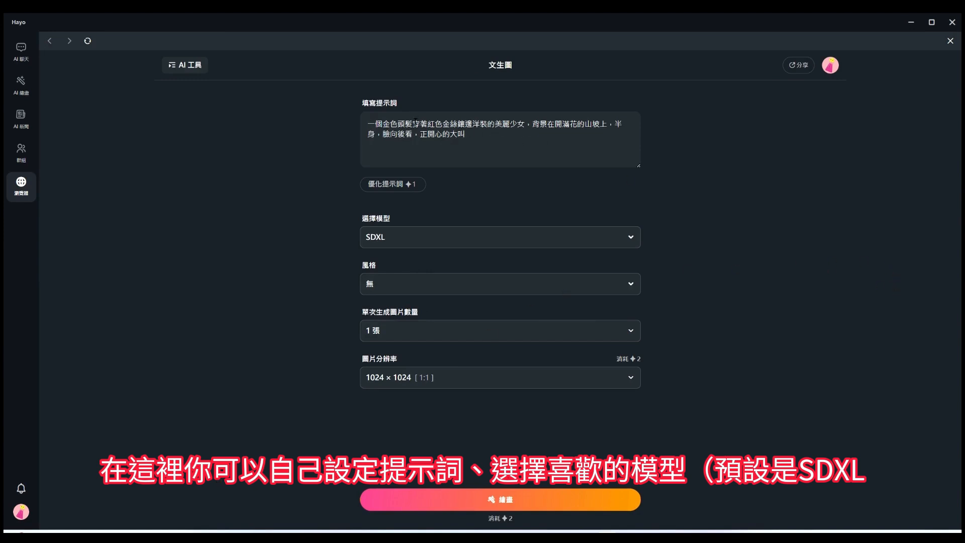
- Rework the girl's dress description in the prompt and draw the image, returning to the drawing form after each result
drag(413, 124, 480, 122)
key(BackSpace)
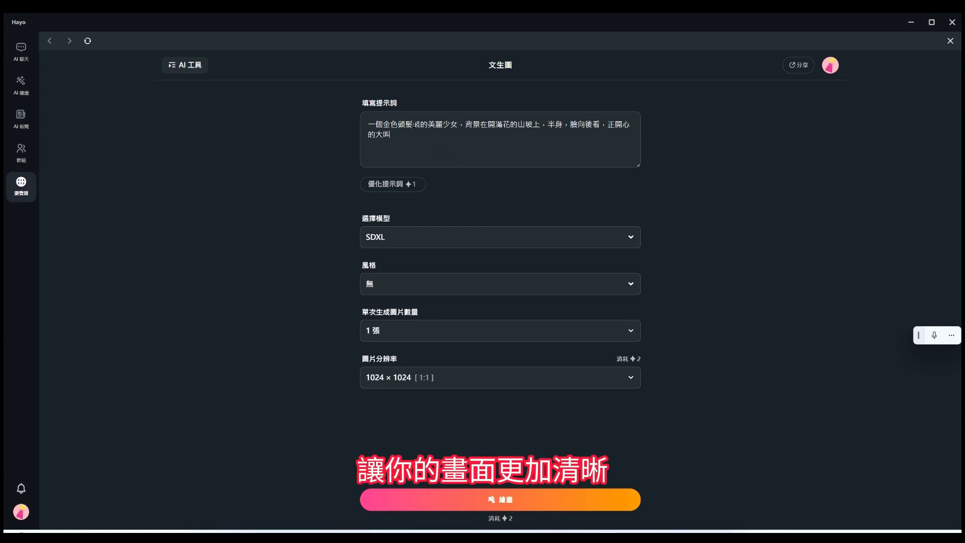
text(.xdi)
key(BackSpace)
key(BackSpace)
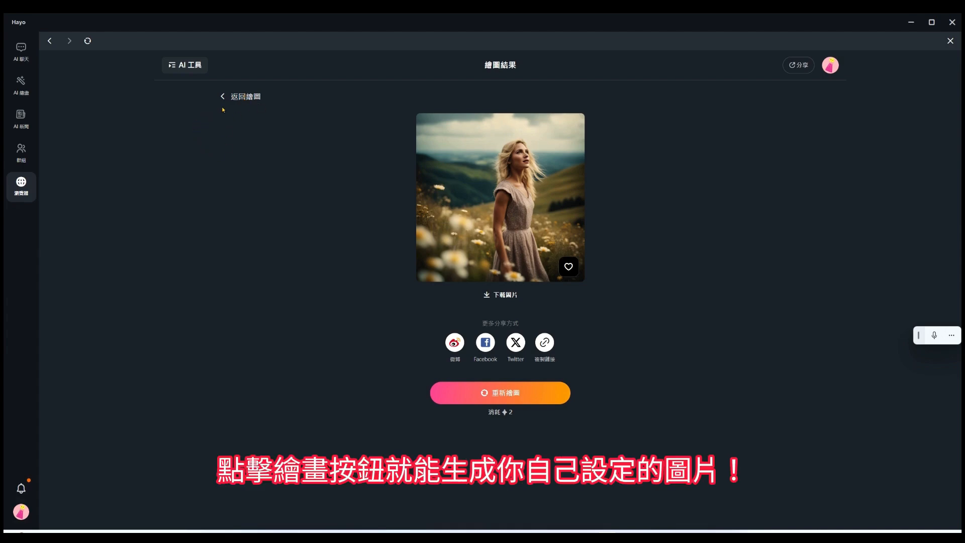
click(235, 96)
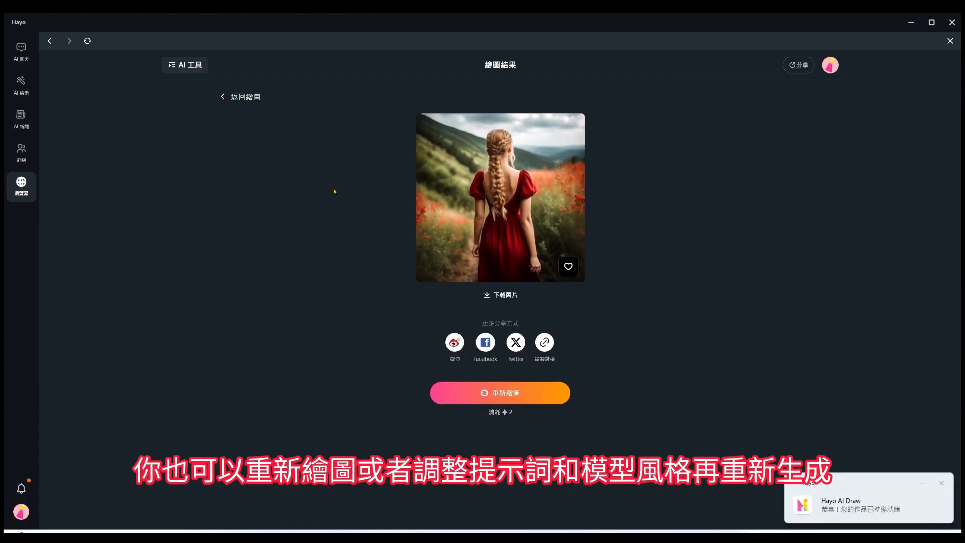
click(246, 100)
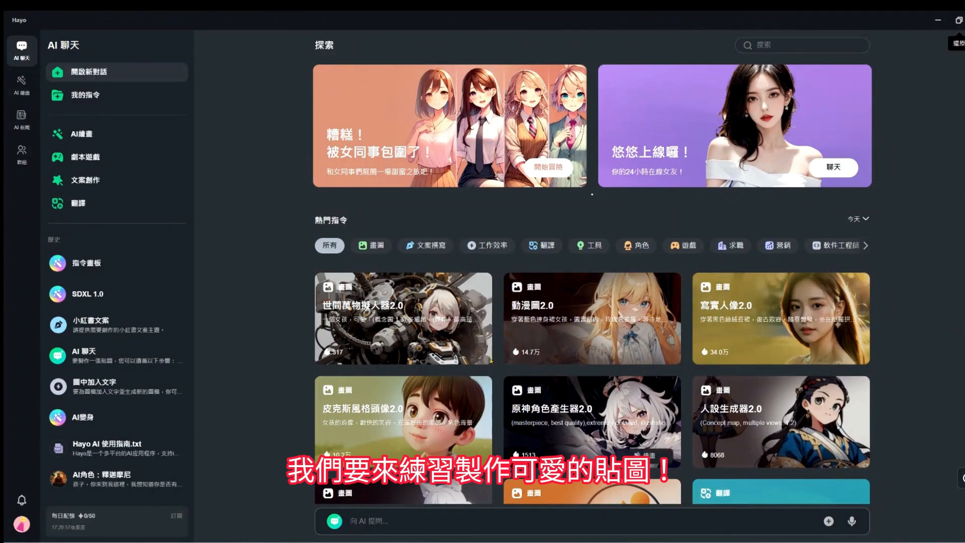
- Open the 高級畫板 advanced board from the AI 繪圖板 in AI 繪畫
mouse_move(429, 352)
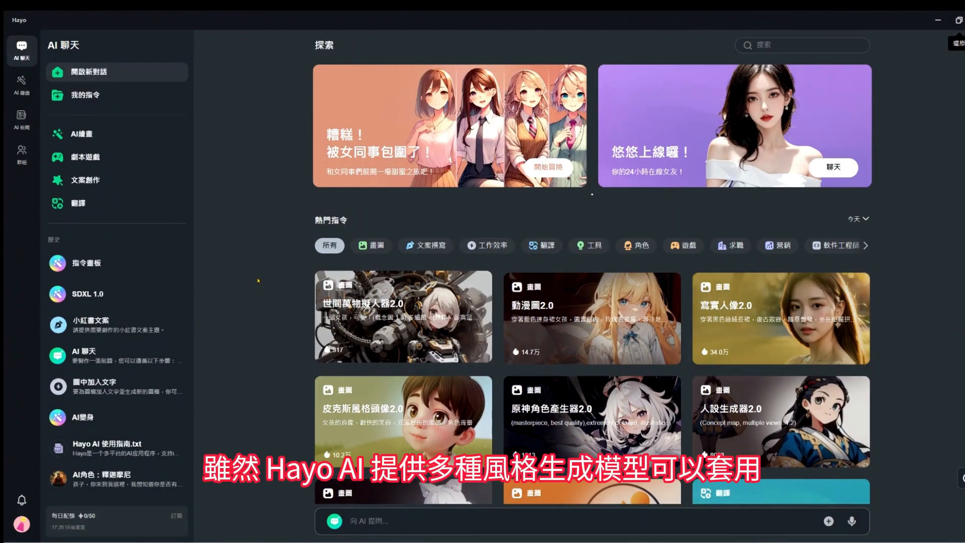
click(26, 88)
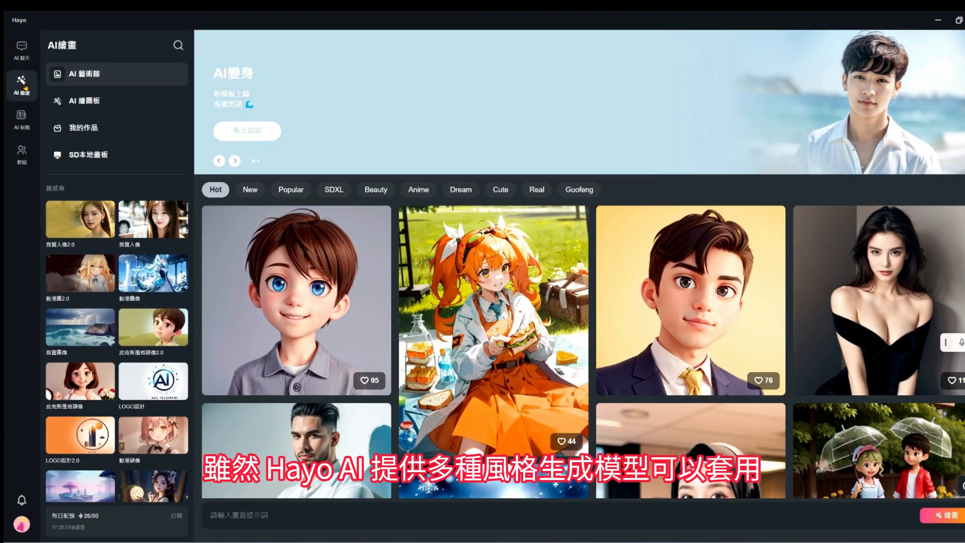
click(100, 107)
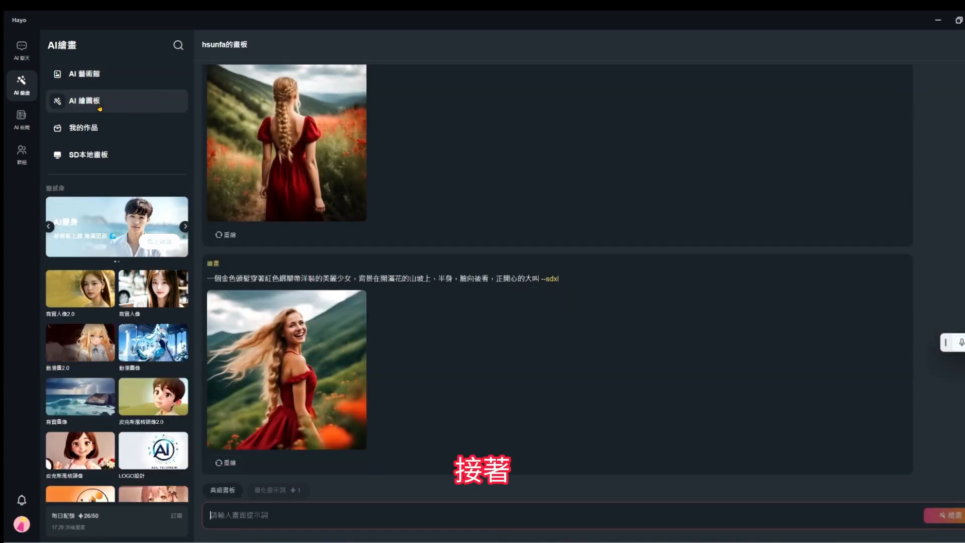
click(224, 492)
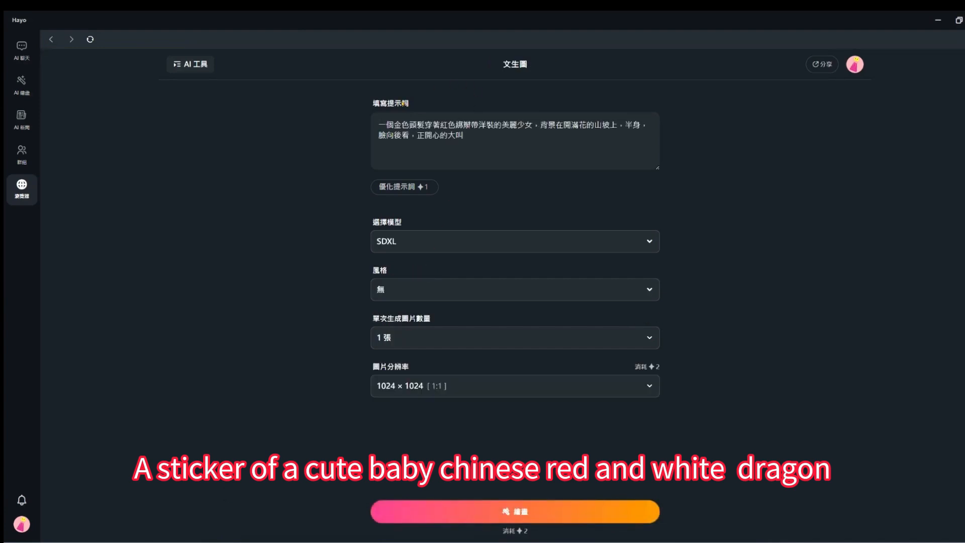
- Replace the prompt with "A sticker of a cute baby chinese red and white sleeping dragon, cartoon, pixar style, die-cut sticker"
drag(380, 122, 474, 146)
key(BackSpace)
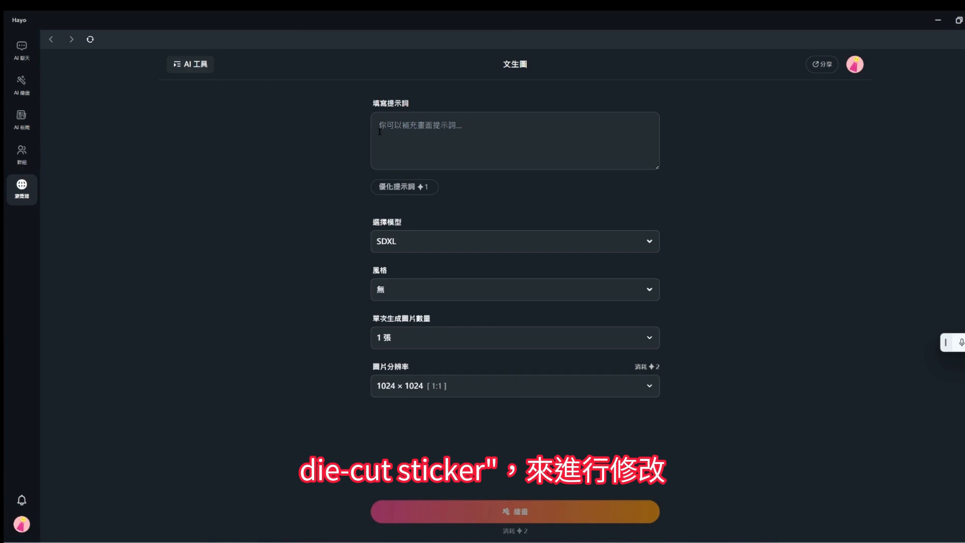
text(A sticker of a cute baby chinese red and white sleeping dragon, cartoon, pixar style, die-cut sticker)
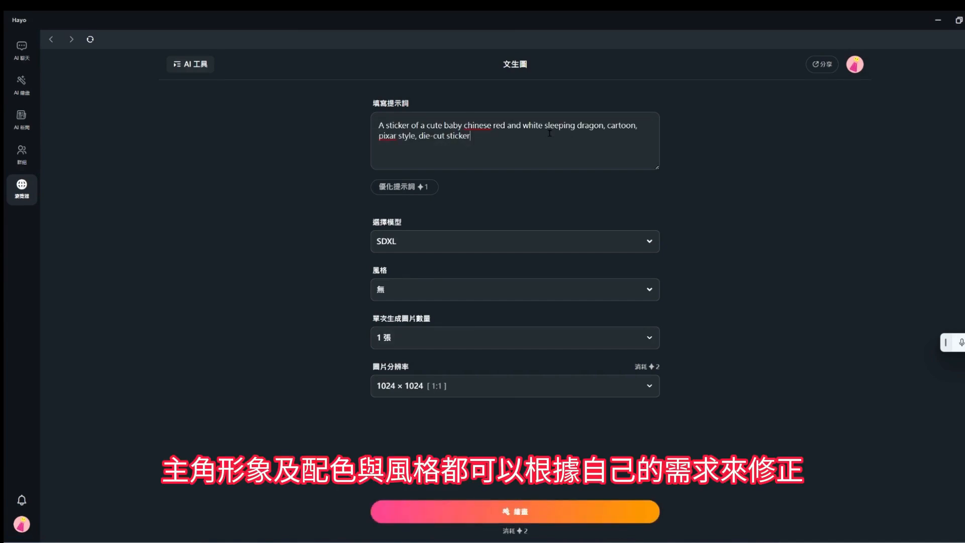
- Change the sticker's subject in the prompt from "dragon" to "bear"
drag(577, 125, 602, 126)
text(ㄋㄧ)
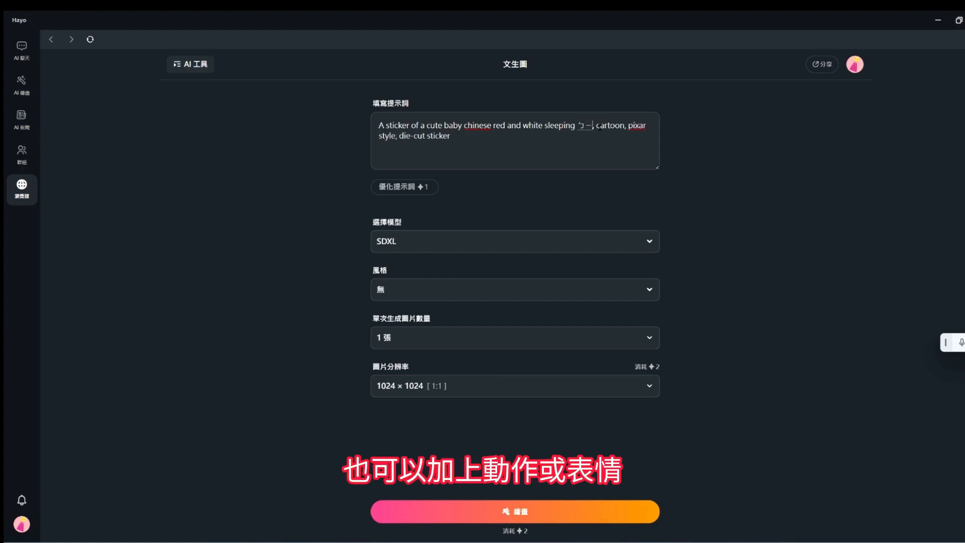
key(BackSpace)
key(BackSpace)
text(bear)
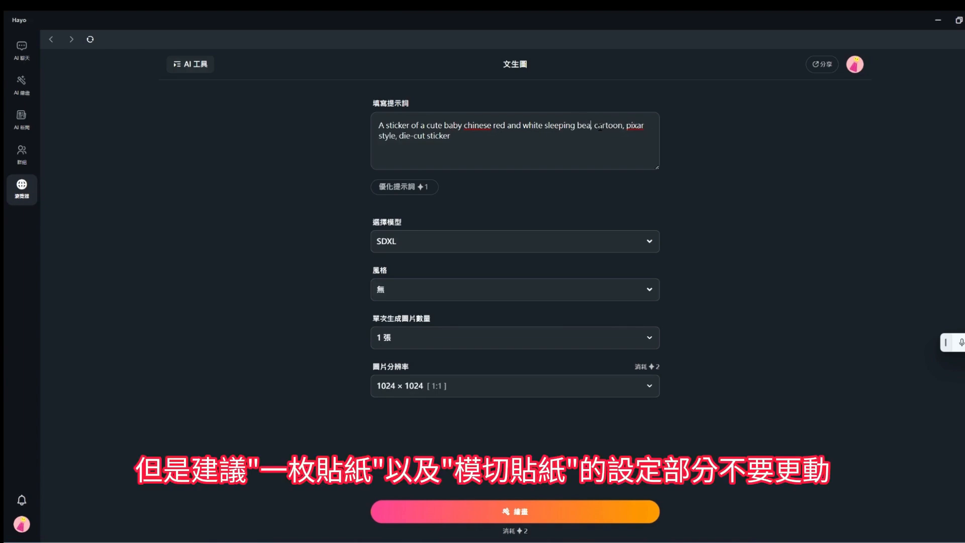
- Set the style to 電影風格, keep the "die-cut sticker" wording in the prompt, and draw the bear sticker
click(648, 290)
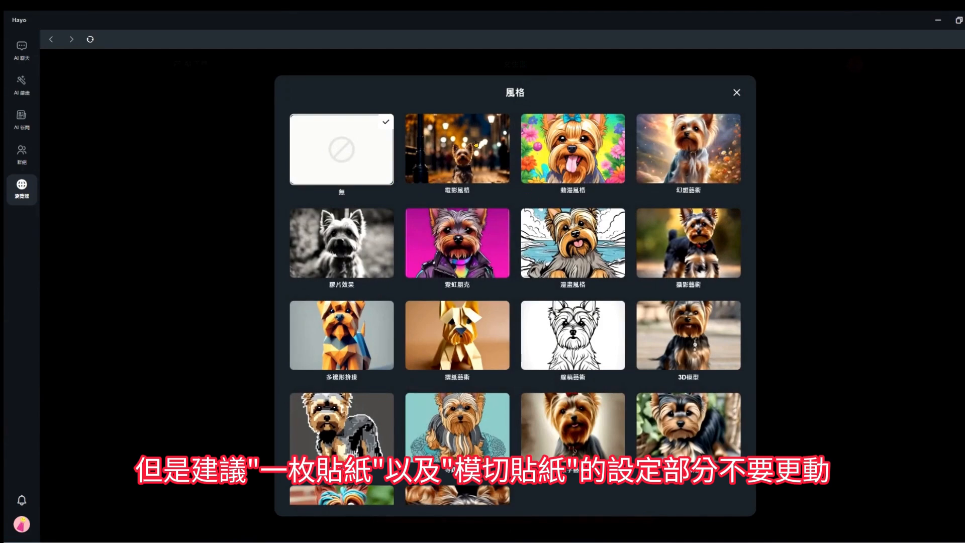
click(475, 145)
drag(378, 125, 451, 137)
click(404, 133)
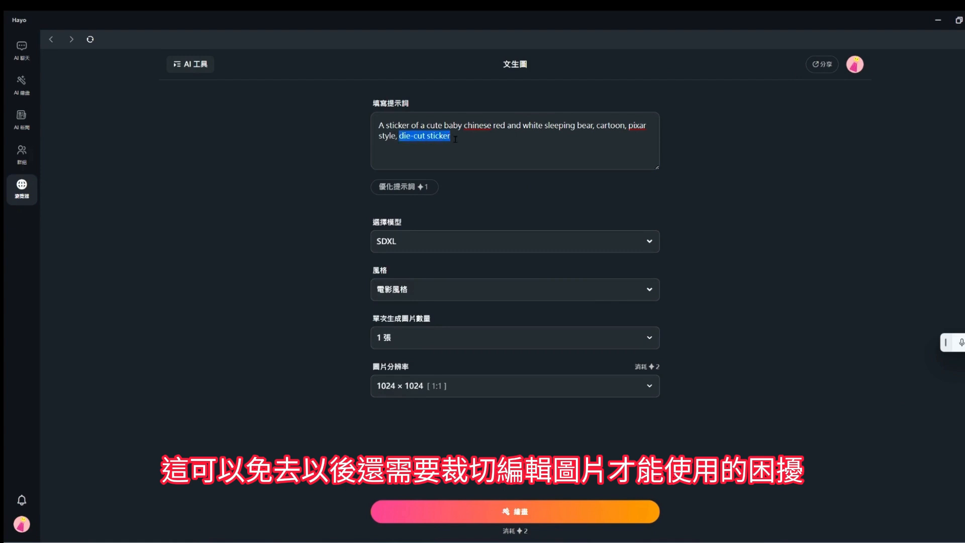
click(764, 270)
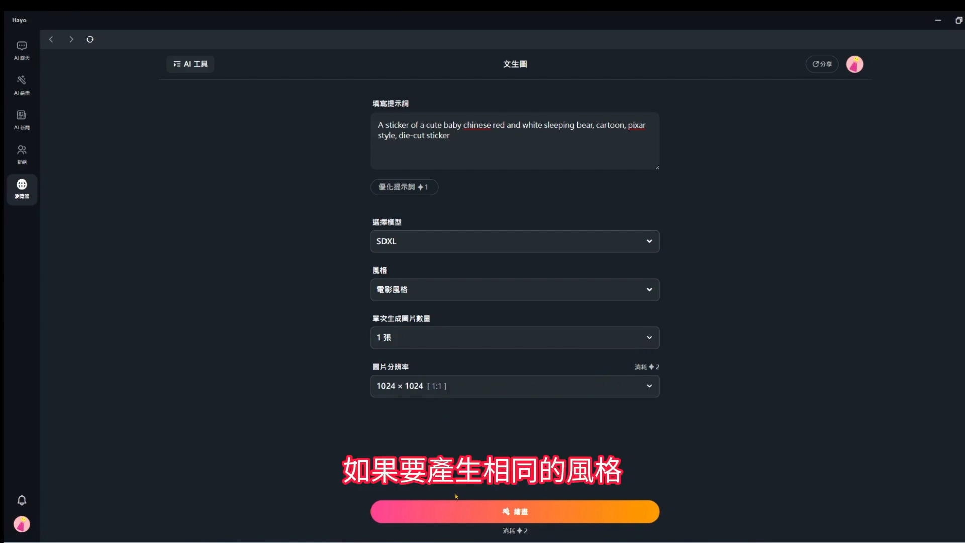
click(452, 512)
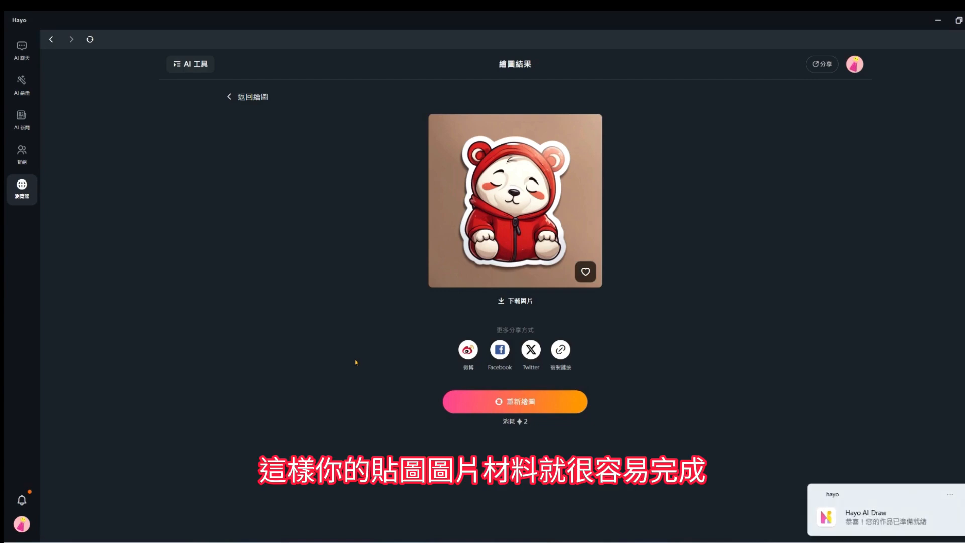
- Open the generated bear sticker's details and start one-click generation with its same prompt
click(505, 172)
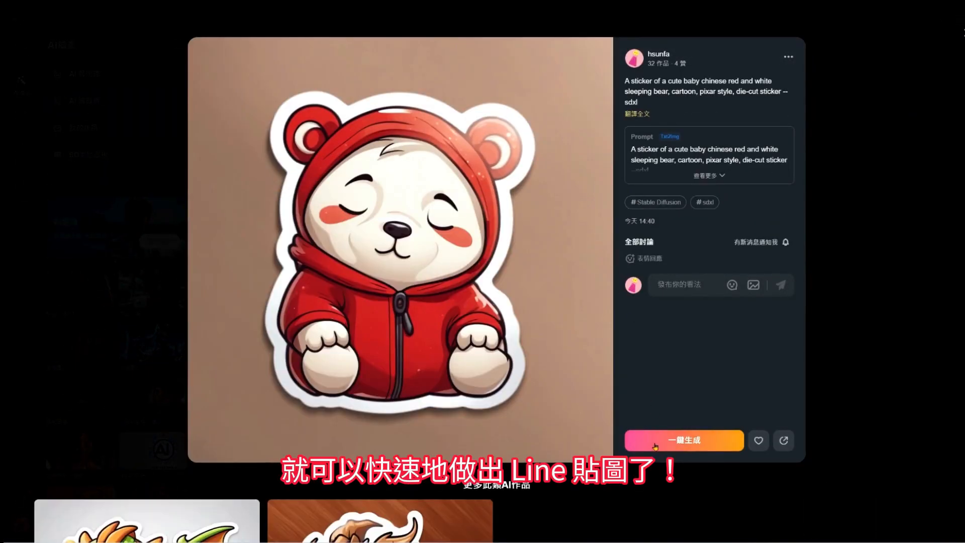
scroll(586, 372, down, 3)
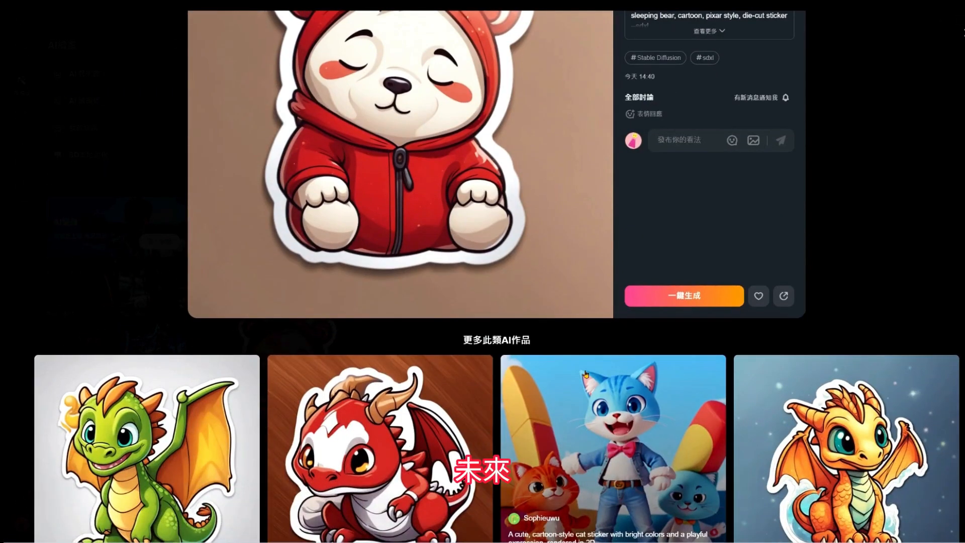
scroll(588, 374, up, 2)
click(664, 394)
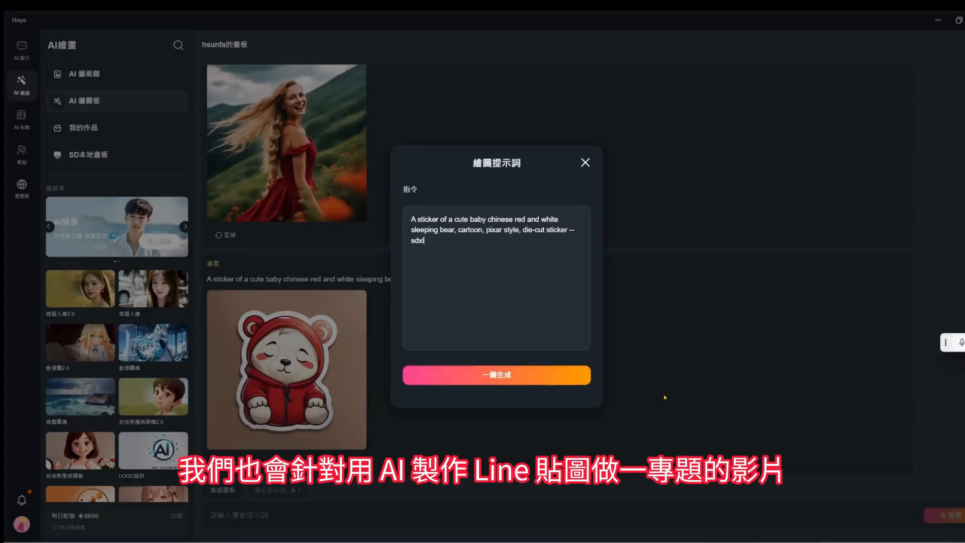
click(493, 375)
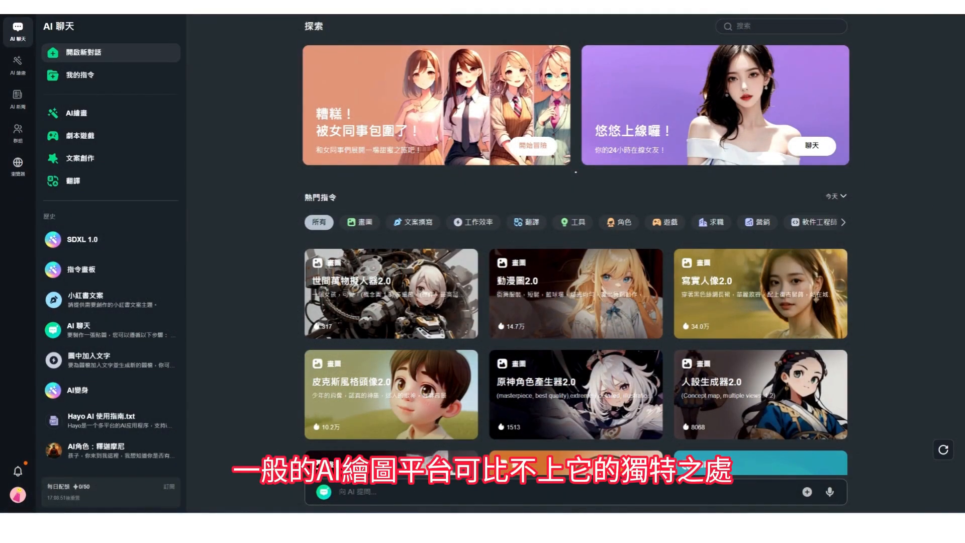
- Search the commands for 變身 and open the AI變身·視頻 command
mouse_move(330, 371)
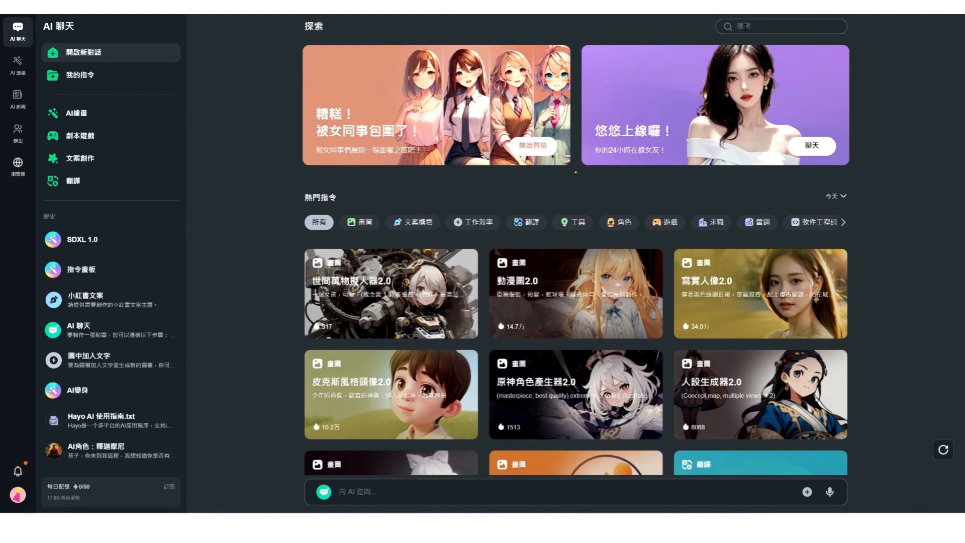
text(變)
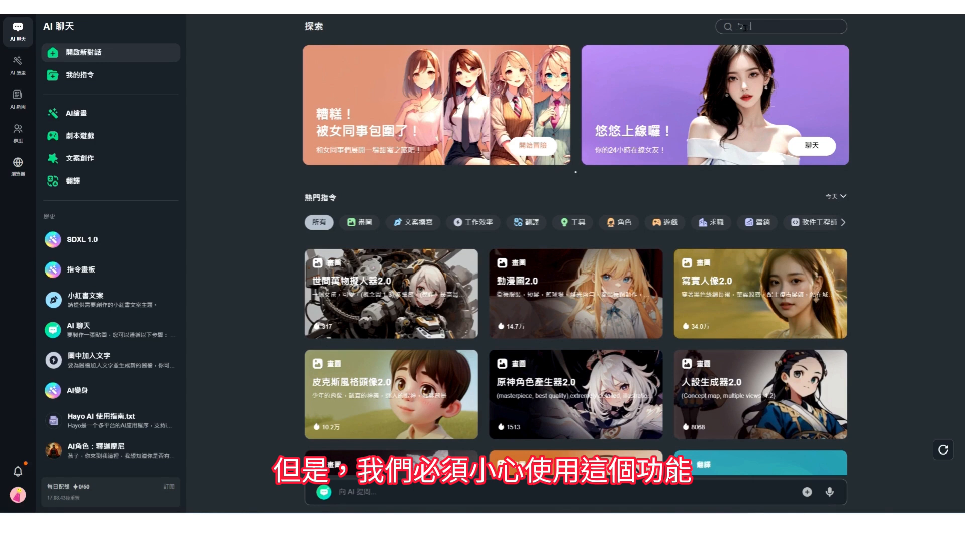
text(臉)
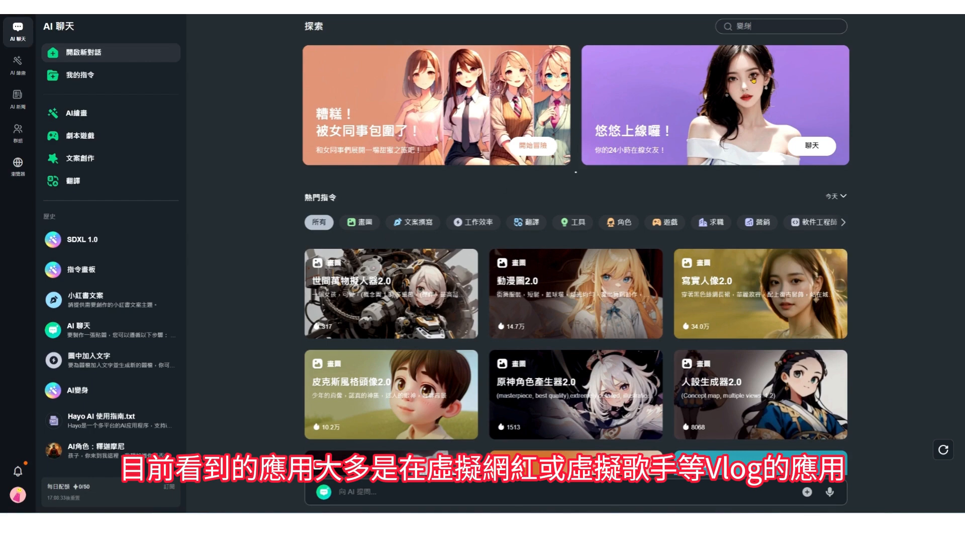
click(365, 224)
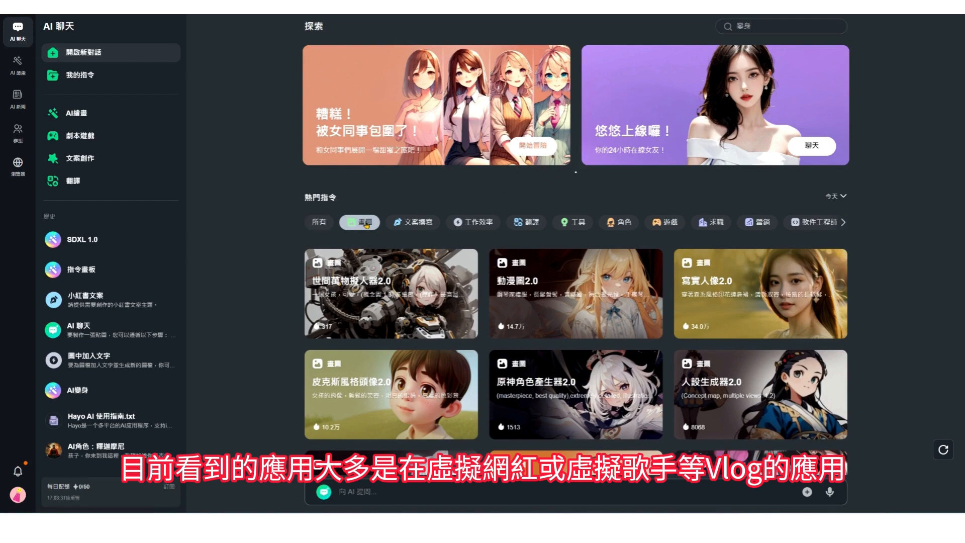
scroll(463, 341, down, 2)
scroll(462, 342, down, 1)
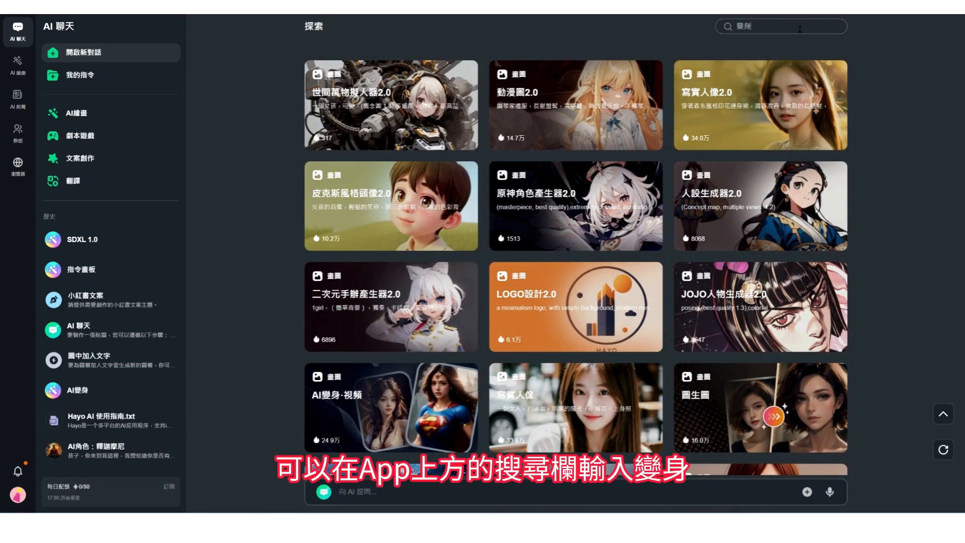
key(Return)
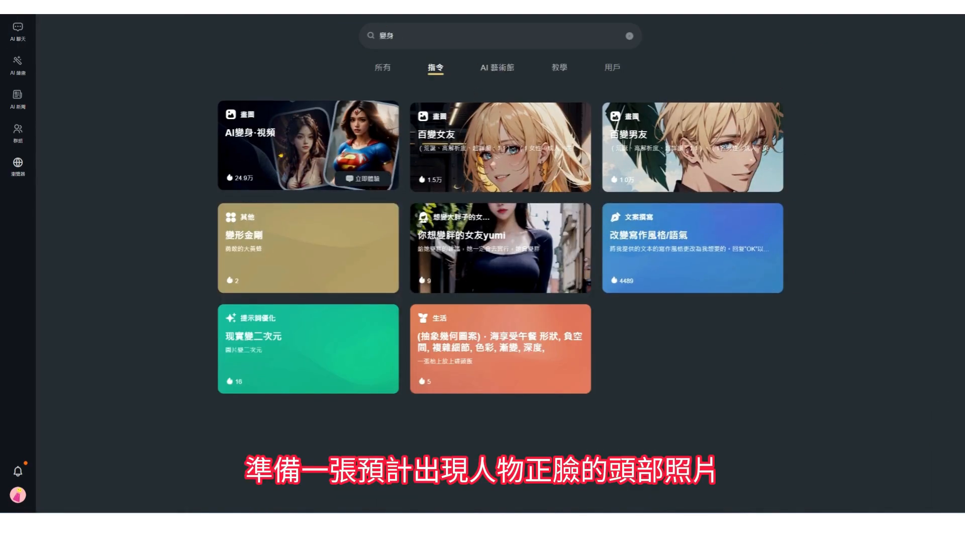
click(302, 149)
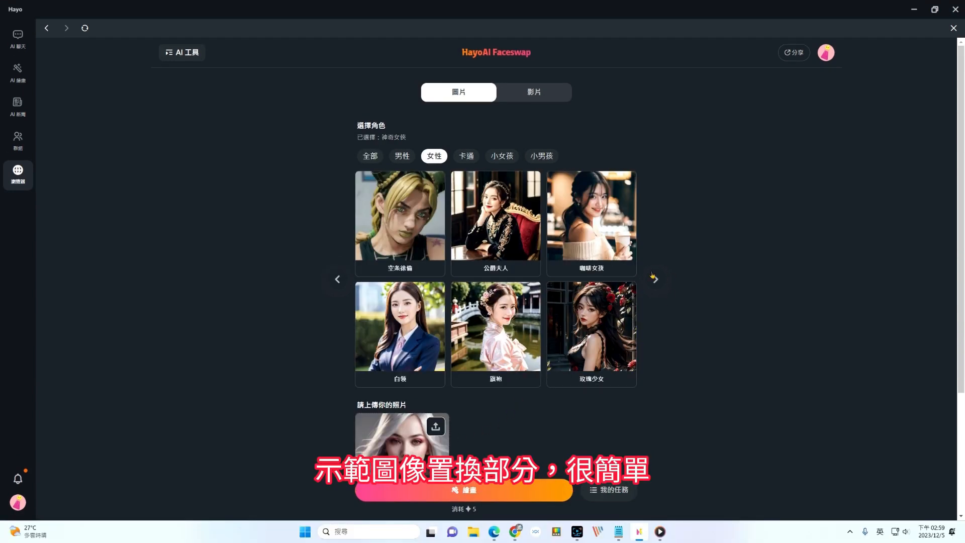
- Choose the 哈雷奎恩 character from the female face-swap templates and draw the picture with the uploaded portrait
click(654, 277)
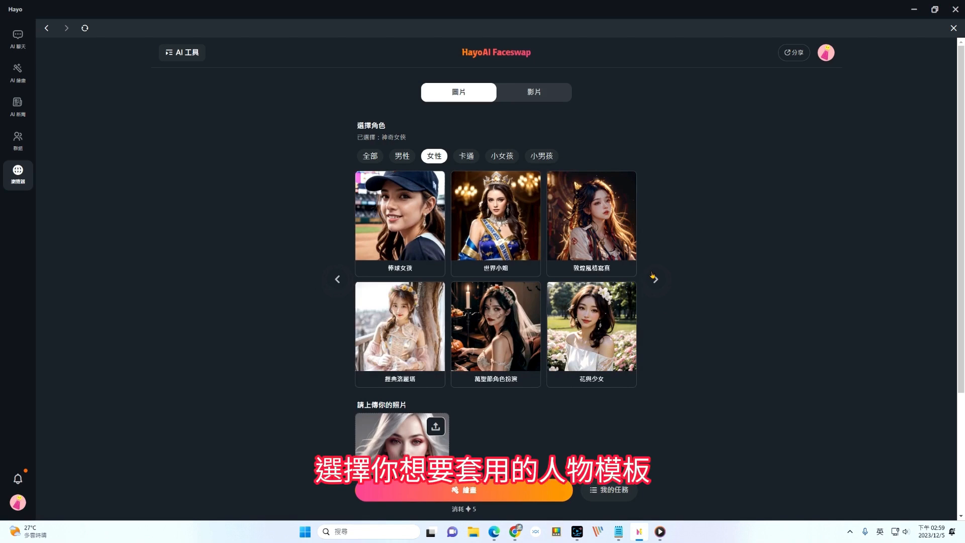
click(653, 277)
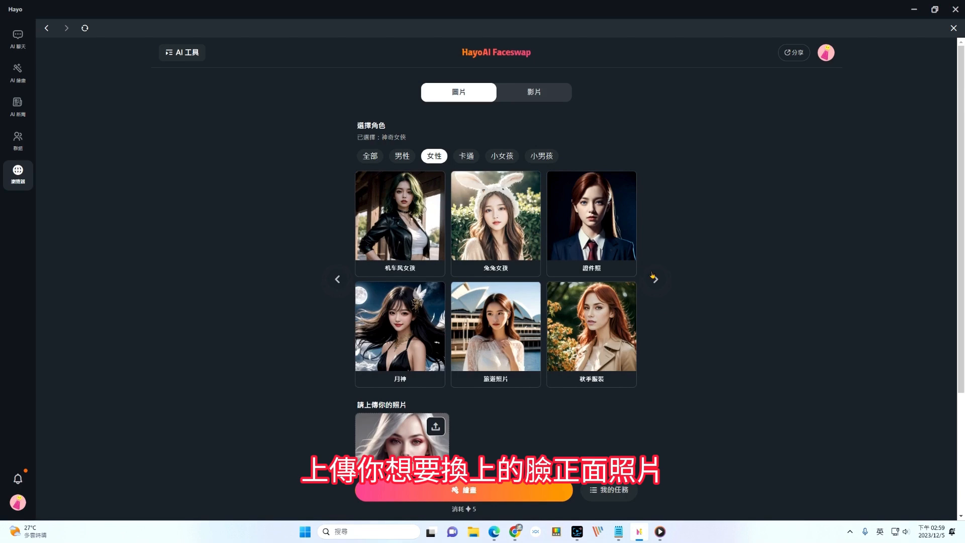
click(654, 277)
click(656, 279)
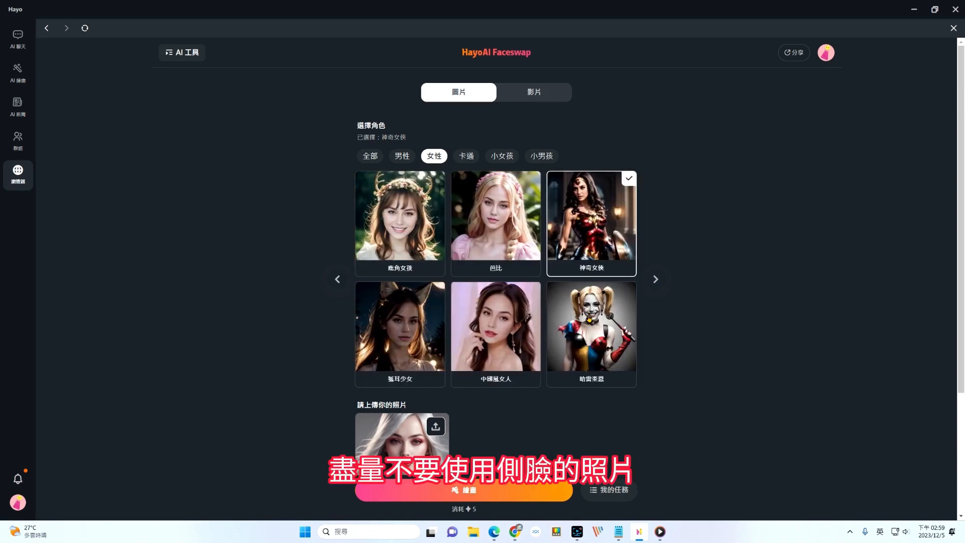
click(589, 317)
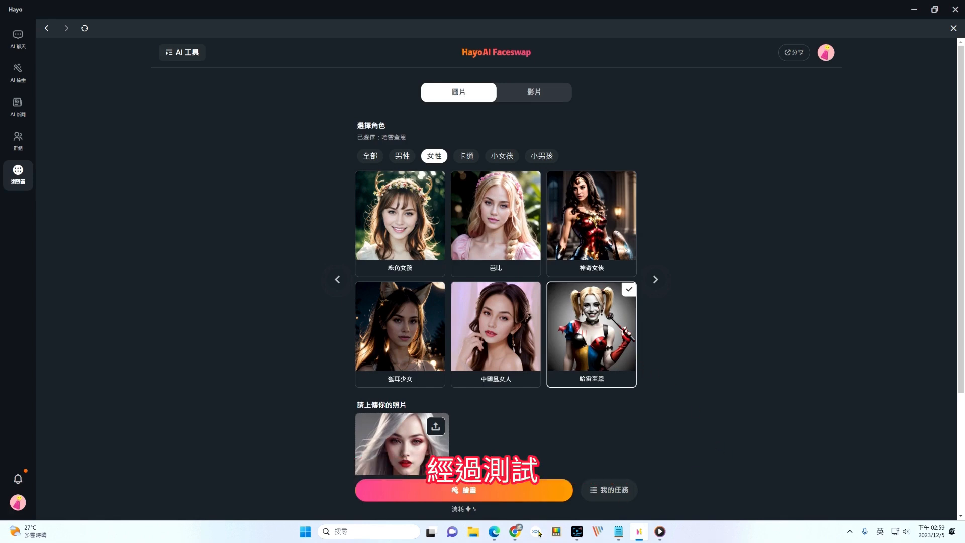
click(452, 492)
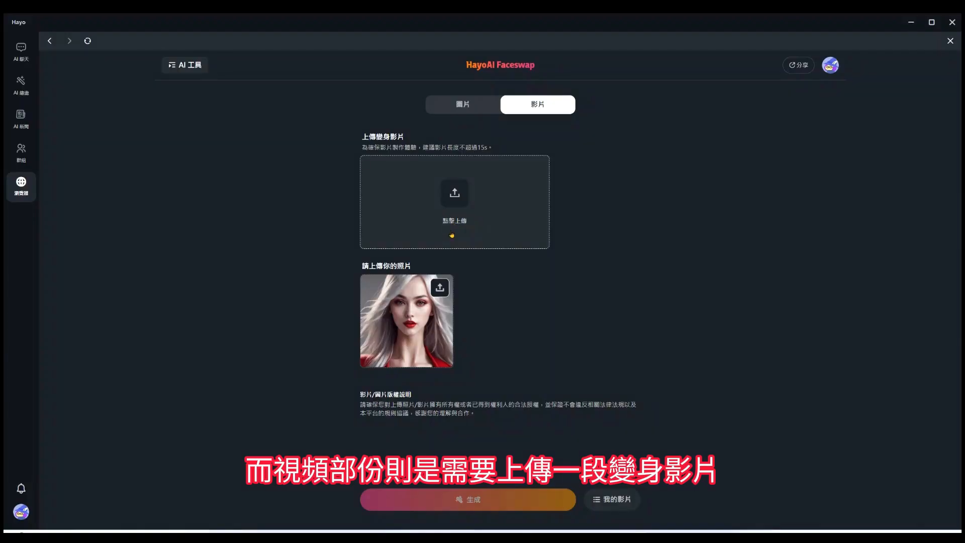
- Upload the 換臉練習.mp4 clip as the face-swap video and generate it with the uploaded portrait
click(455, 193)
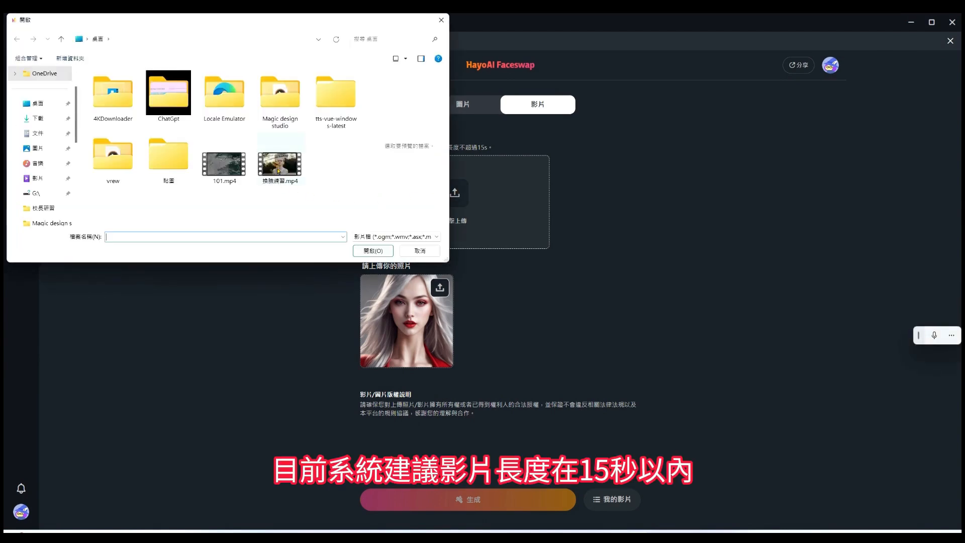
click(278, 171)
click(373, 250)
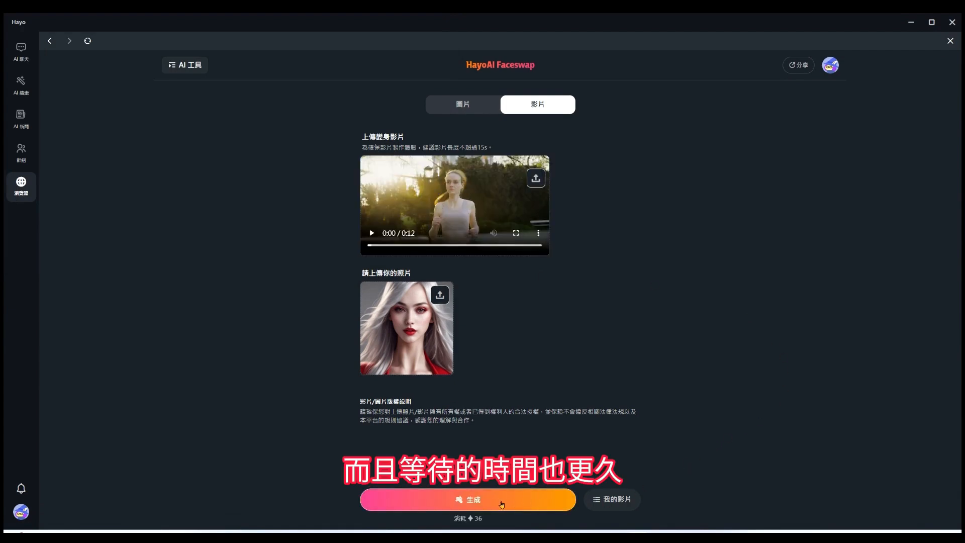
click(501, 503)
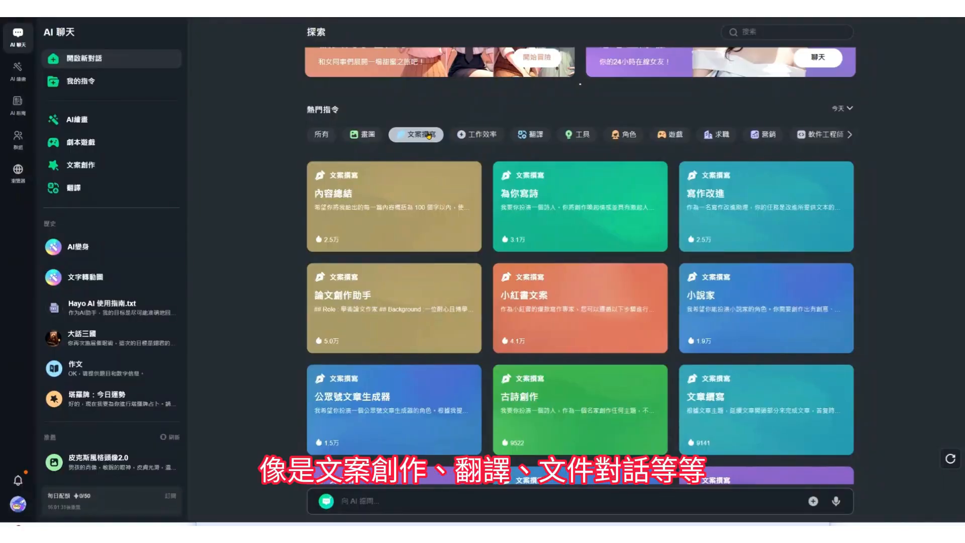
- Browse the popular commands in the 翻譯 and 遊戲 categories
click(529, 135)
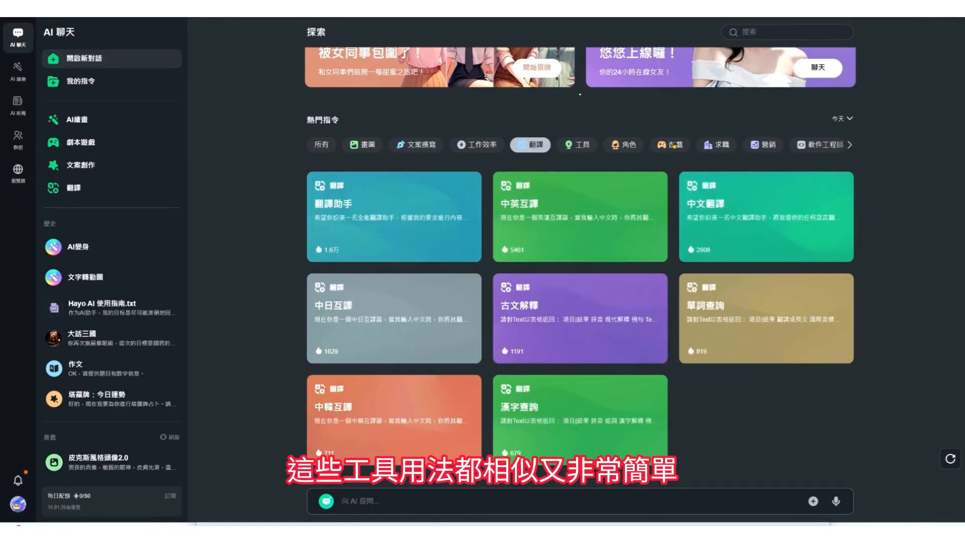
click(672, 146)
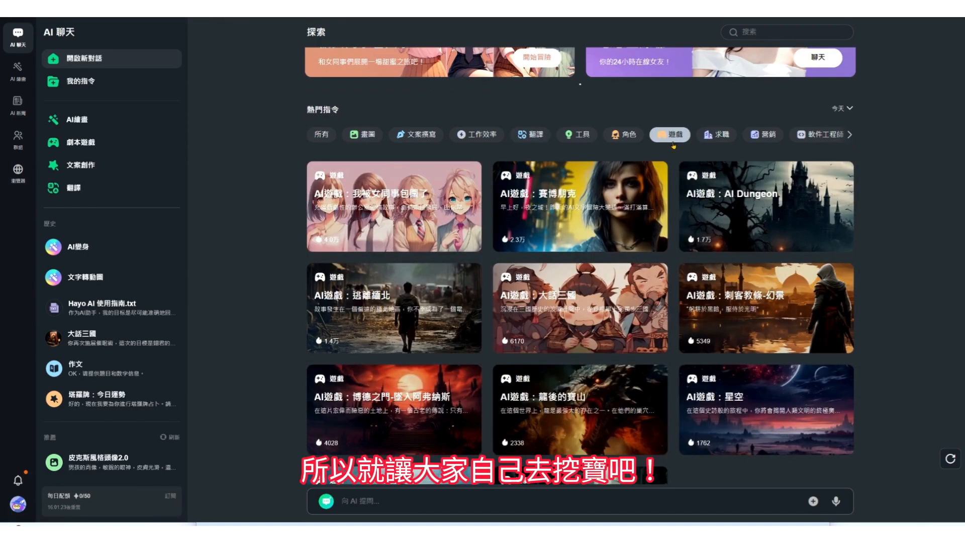